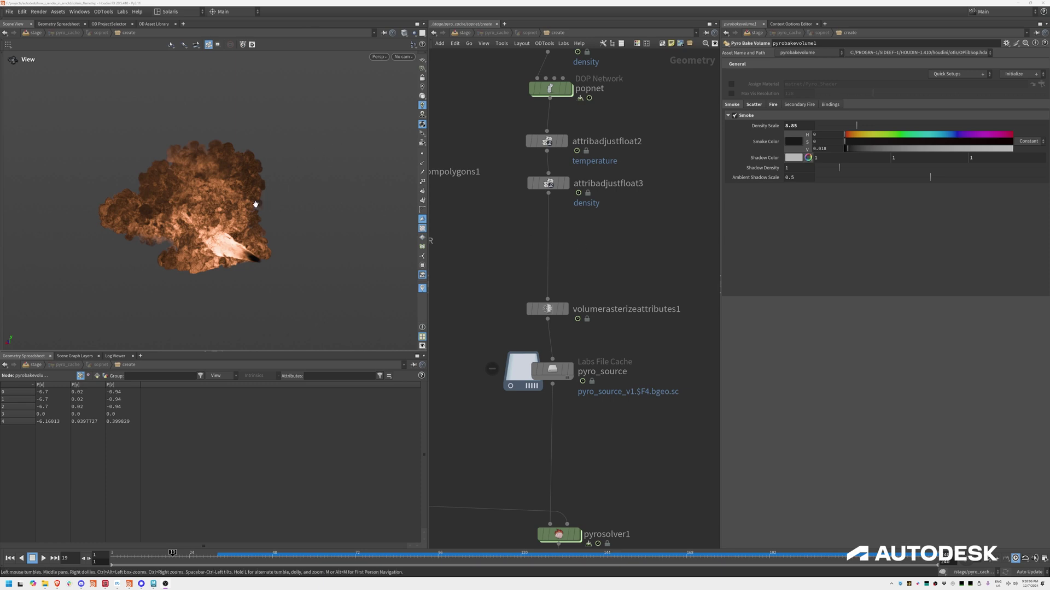
# Examine the pyro explosion around its early frames by scrubbing the timeline back to frame 15.
pyautogui.moveTo(634, 75); pyautogui.dragTo(636, 287, button='middle')
pyautogui.moveTo(262, 200); pyautogui.dragTo(274, 226)
pyautogui.click(126, 558)
pyautogui.moveTo(125, 558); pyautogui.dragTo(160, 559)
pyautogui.moveTo(533, 137); pyautogui.dragTo(523, 248, button='middle')
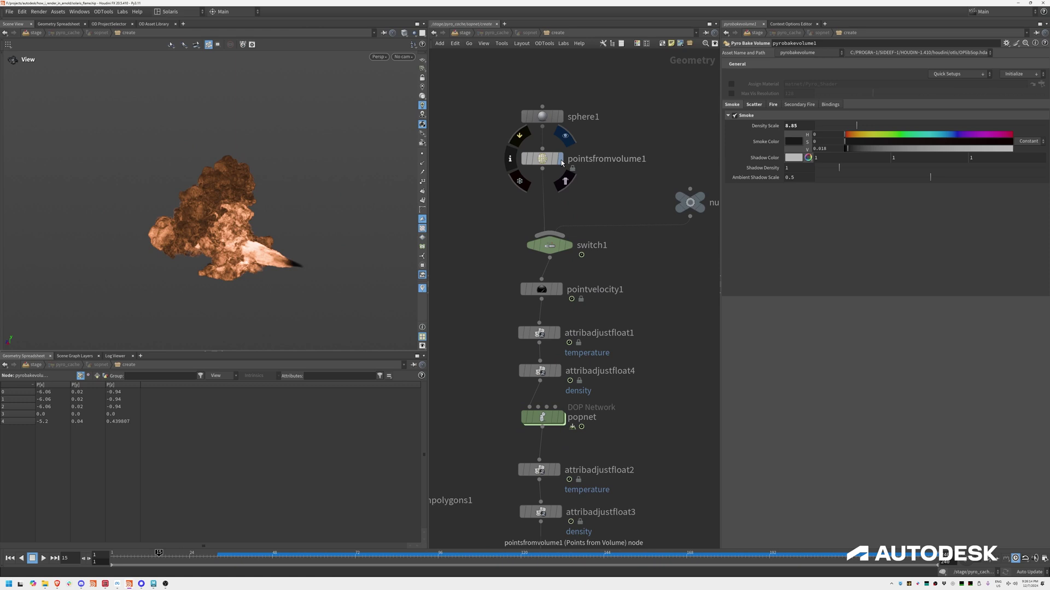
# Display the output of the pointvelocity1 node and frame its points in the viewport.
pyautogui.moveTo(595, 280); pyautogui.dragTo(589, 164, button='middle')
pyautogui.scroll(2, 610, 238)
pyautogui.click(535, 164)
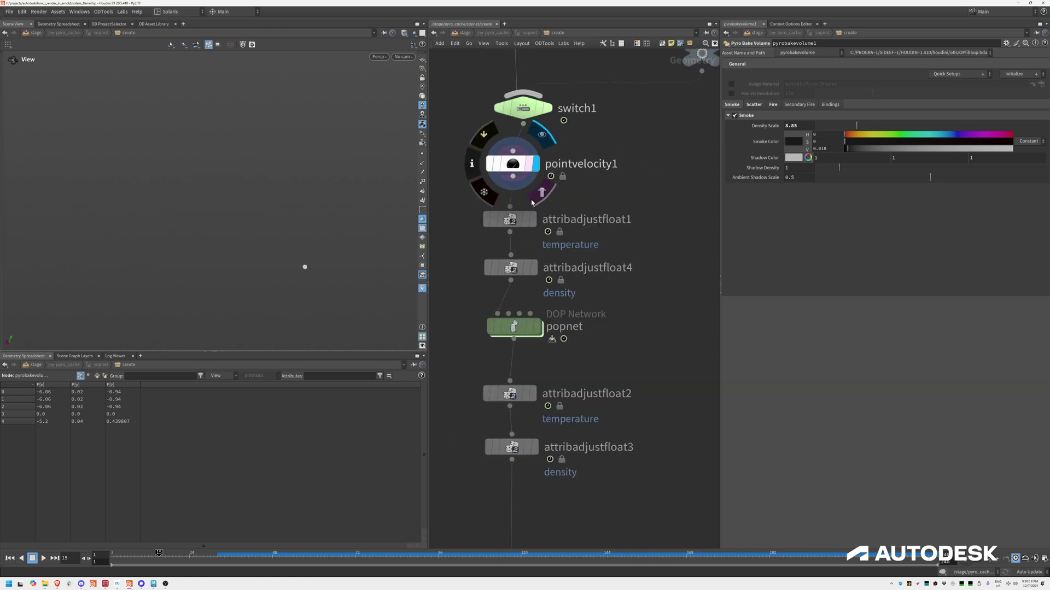
pyautogui.press('f')
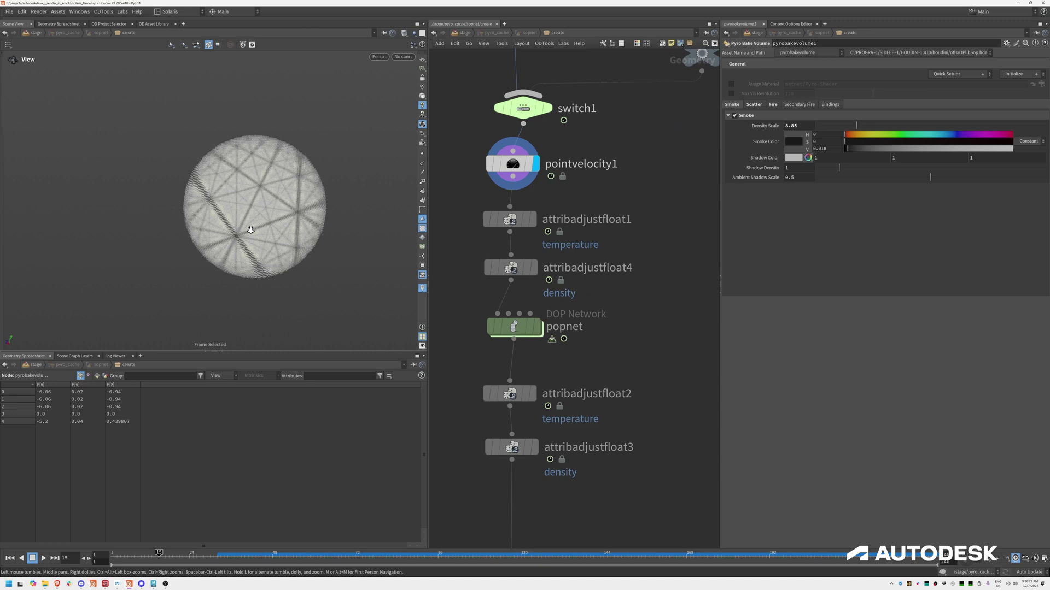
# Turn on point trails to inspect the velocity of the source points from the side at frame 13.
pyautogui.click(422, 172)
pyautogui.moveTo(339, 246); pyautogui.dragTo(82, 324, button='right')
pyautogui.moveTo(377, 276); pyautogui.dragTo(384, 261)
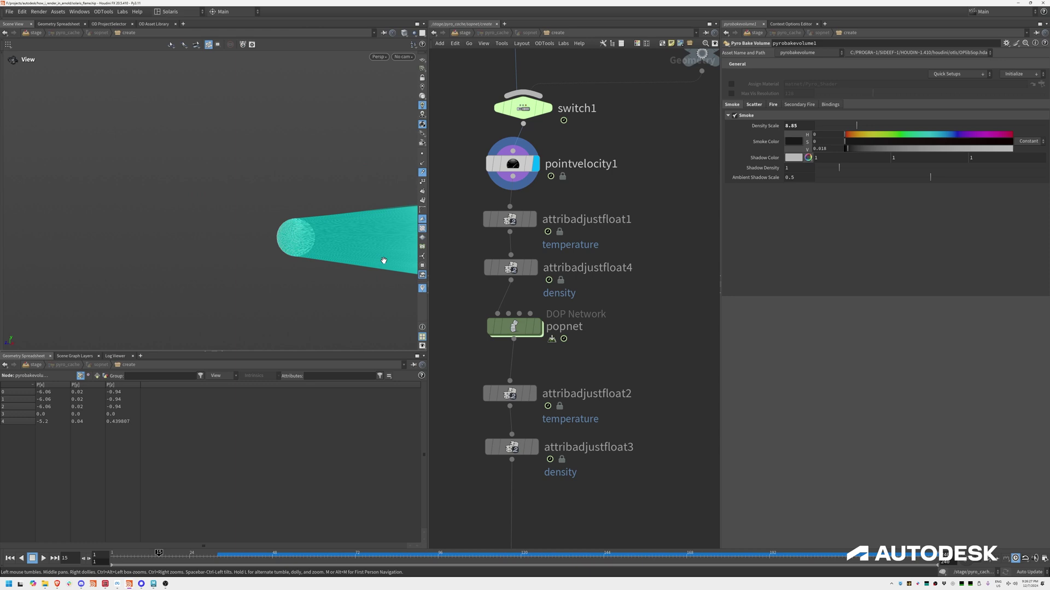
pyautogui.moveTo(384, 260); pyautogui.dragTo(253, 259, button='middle')
pyautogui.moveTo(253, 259); pyautogui.dragTo(186, 298, button='right')
pyautogui.moveTo(141, 560)
pyautogui.mouseDown()
pyautogui.moveTo(211, 564)
pyautogui.moveTo(153, 559)
pyautogui.mouseUp()
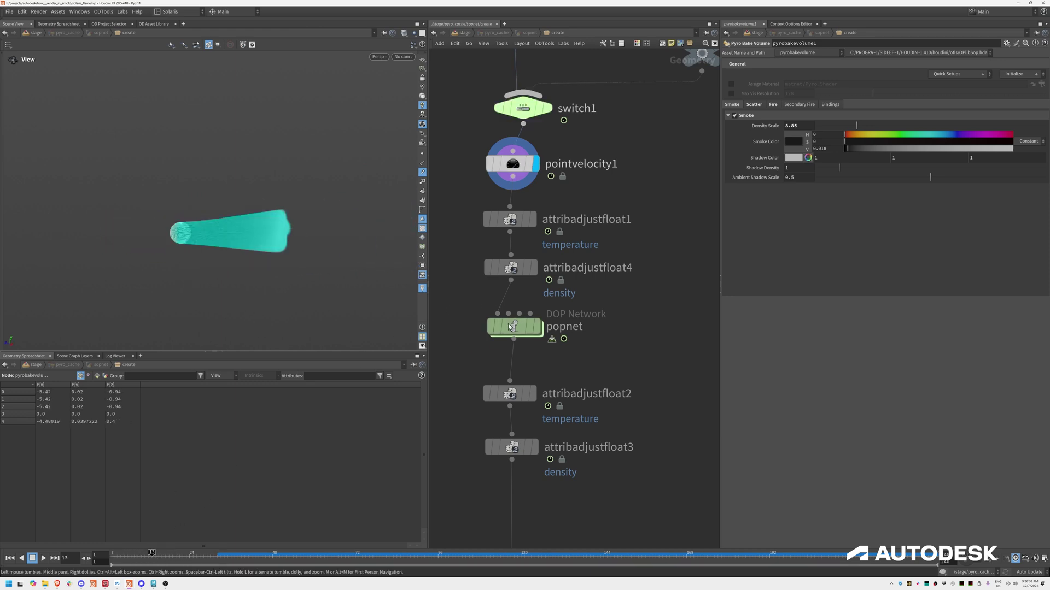
# Display the popnet particles followed by the pyro_source cache volume, viewing the volume back to frame 4.
pyautogui.moveTo(544, 332)
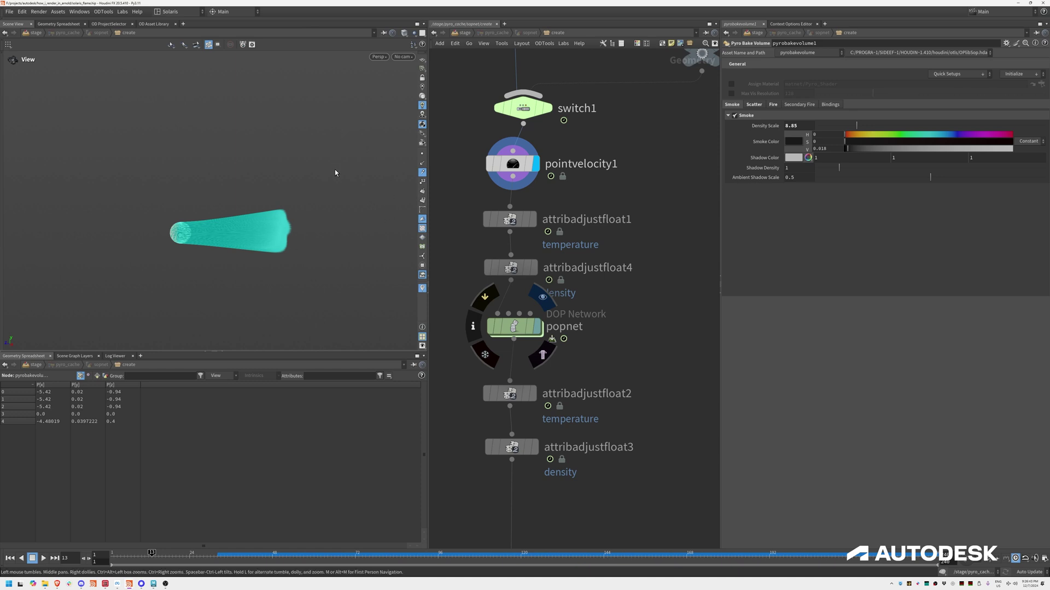
pyautogui.moveTo(163, 224); pyautogui.dragTo(304, 212)
pyautogui.moveTo(636, 497); pyautogui.dragTo(636, 209, button='middle')
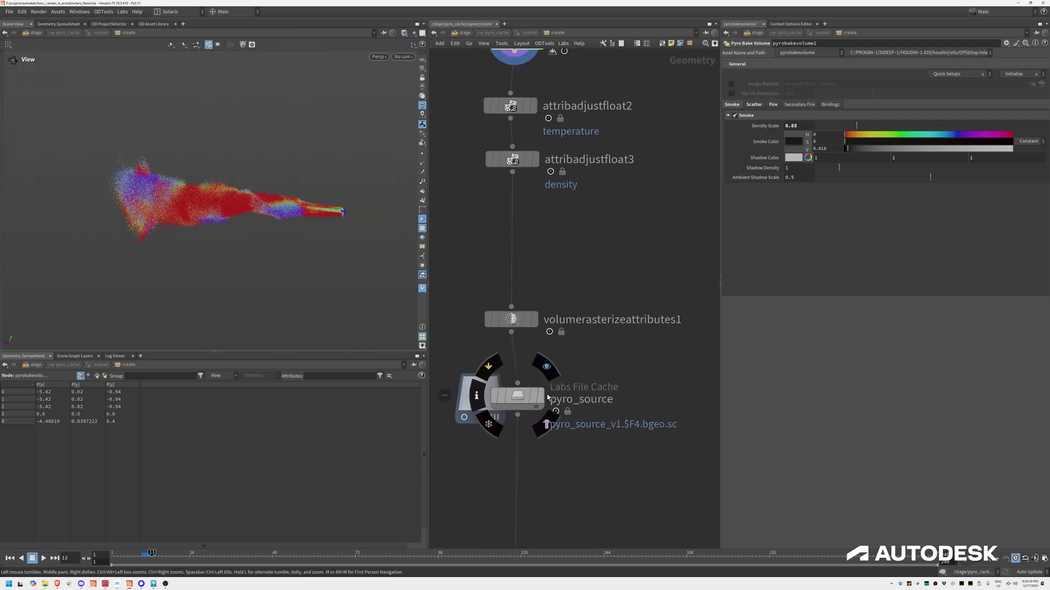
pyautogui.moveTo(550, 389); pyautogui.dragTo(558, 351, button='middle')
pyautogui.click(548, 360)
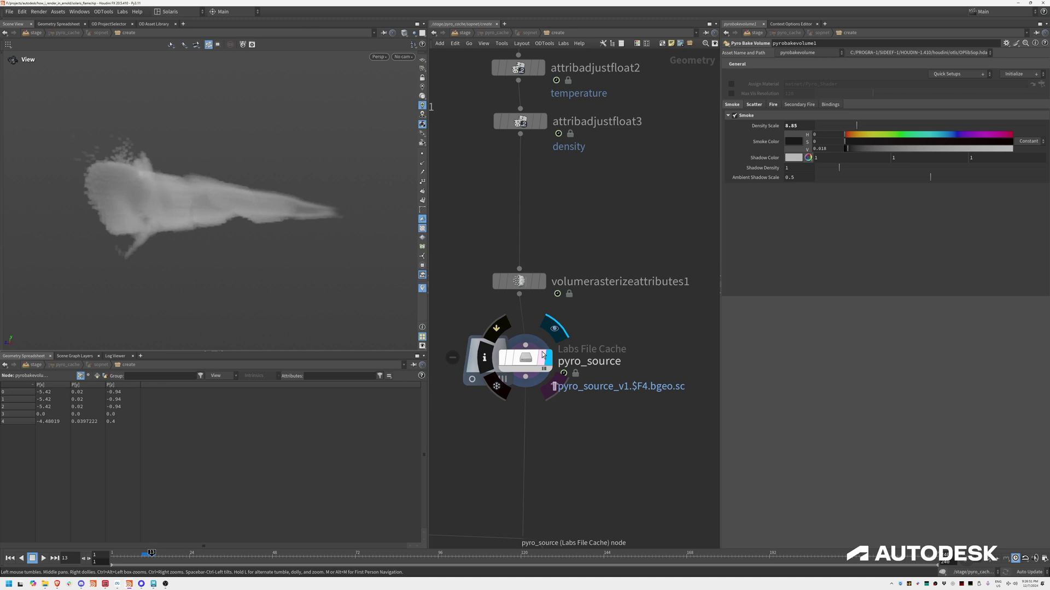
pyautogui.moveTo(129, 555)
pyautogui.mouseDown()
pyautogui.moveTo(218, 550)
pyautogui.moveTo(122, 552)
pyautogui.mouseUp()
# Return to frame 1 and review the Setup, Fields and Shape settings of pyrosolver1.
pyautogui.moveTo(582, 452); pyautogui.dragTo(622, 235, button='middle')
pyautogui.moveTo(501, 252); pyautogui.dragTo(541, 219, button='middle')
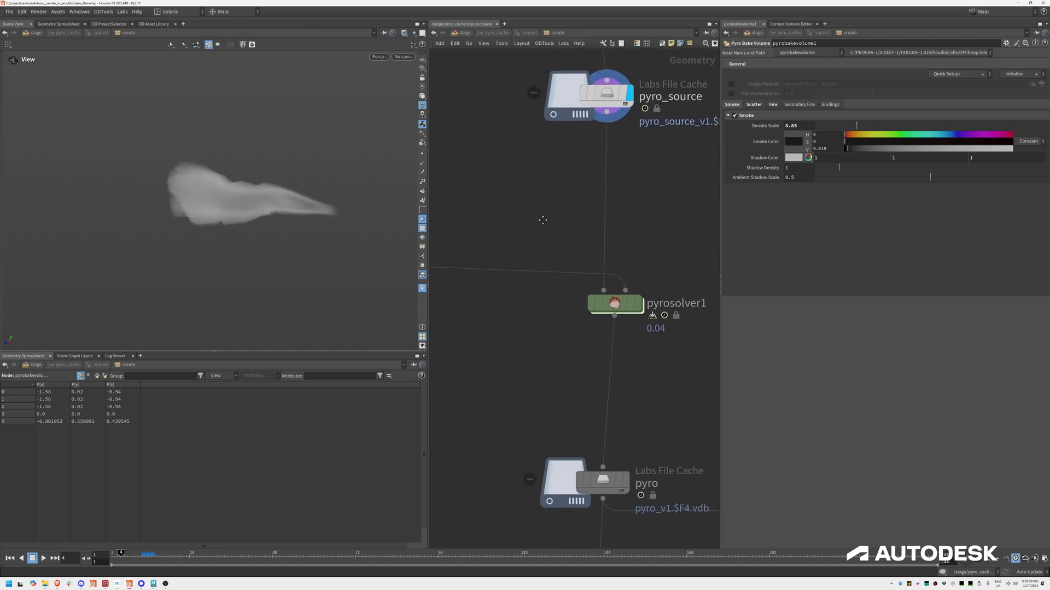
pyautogui.moveTo(540, 365); pyautogui.dragTo(490, 257, button='middle')
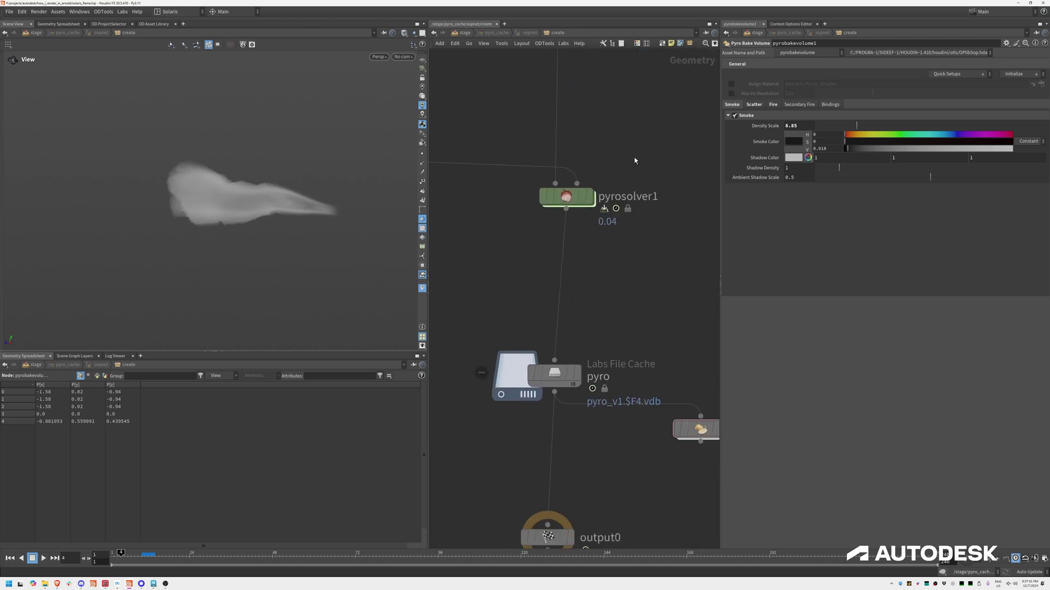
pyautogui.click(9, 559)
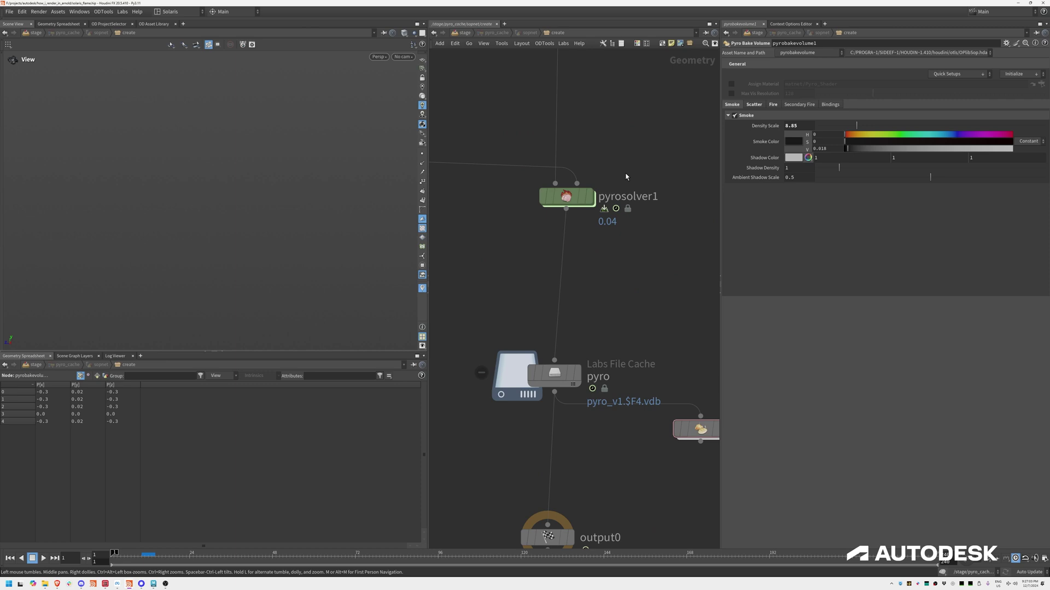
pyautogui.click(566, 196)
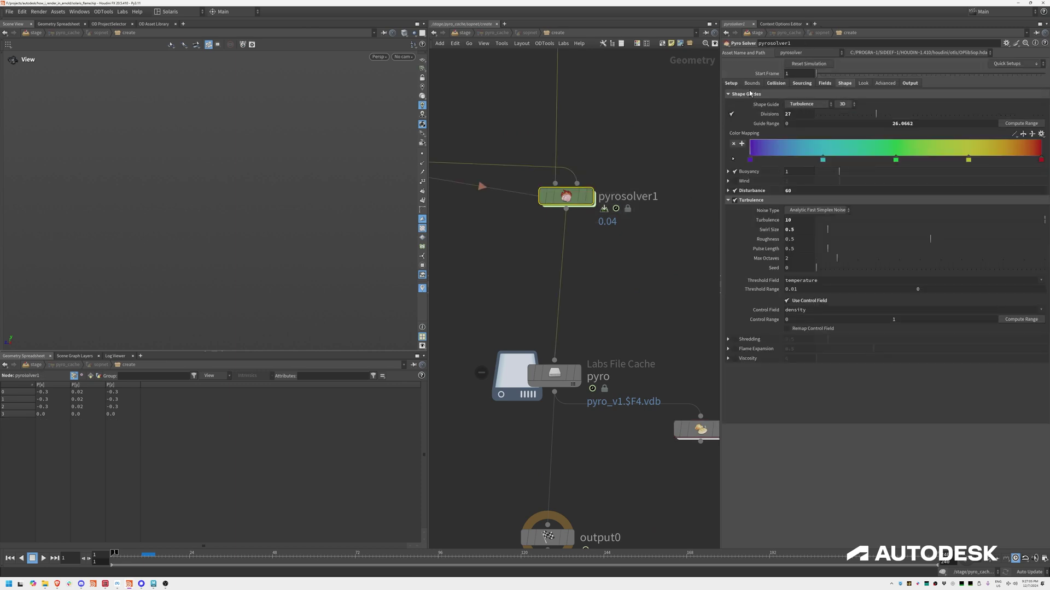
pyautogui.click(731, 83)
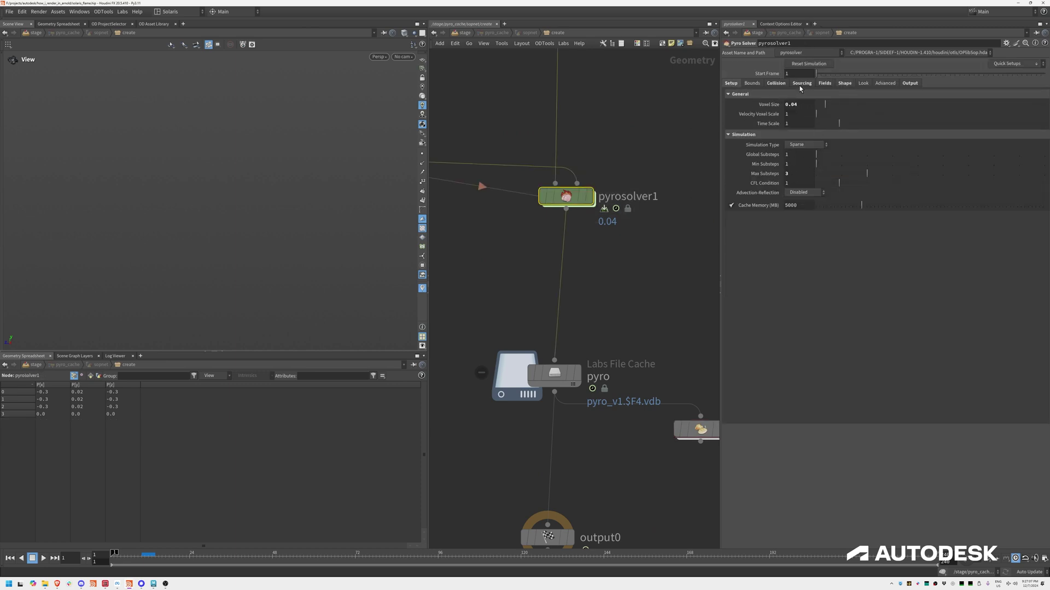
pyautogui.click(821, 85)
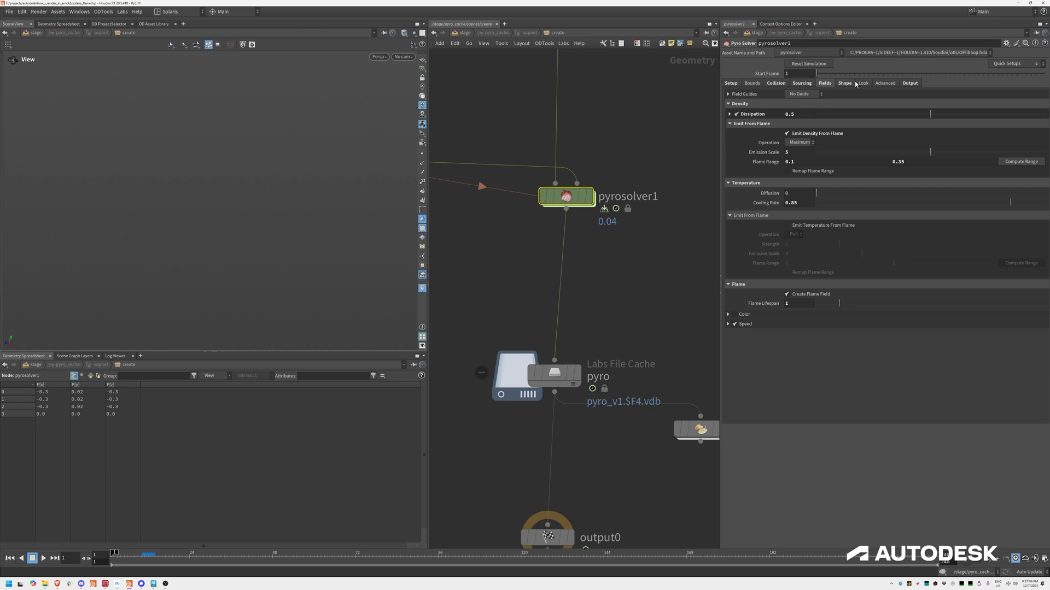
pyautogui.click(844, 83)
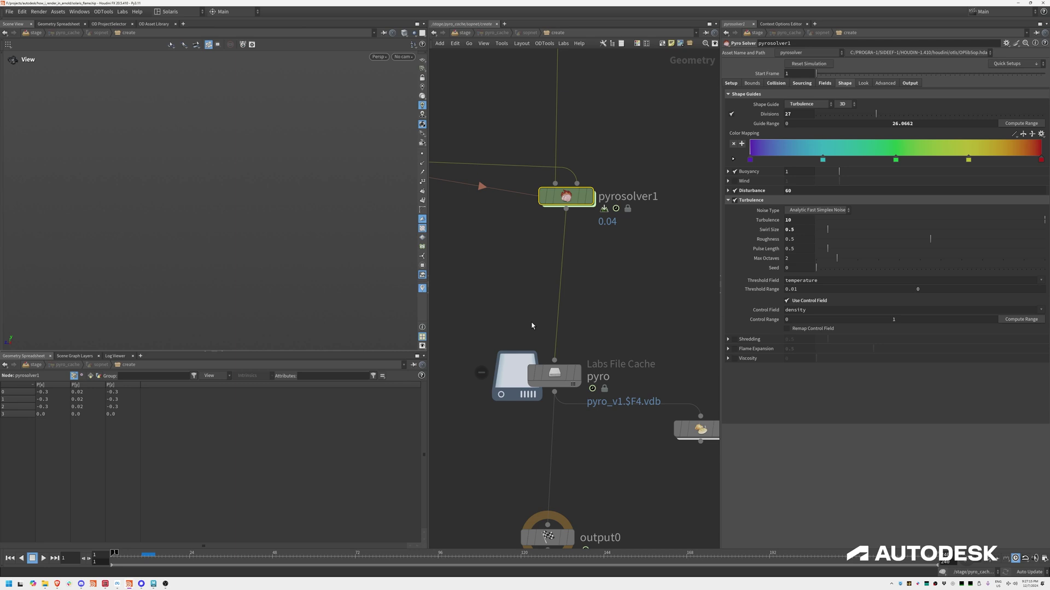
# Display the pyro file cache, show its parameters, and inspect the simulated explosion at frame 20.
pyautogui.moveTo(532, 325); pyautogui.dragTo(554, 243, button='middle')
pyautogui.click(600, 291)
pyautogui.moveTo(603, 294); pyautogui.dragTo(512, 287, button='middle')
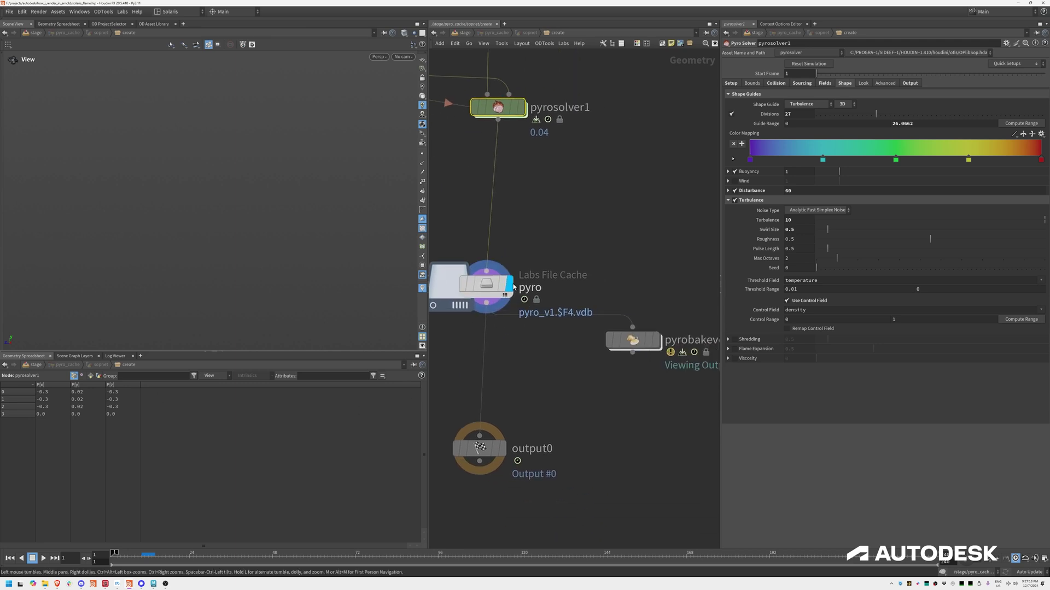
pyautogui.click(512, 286)
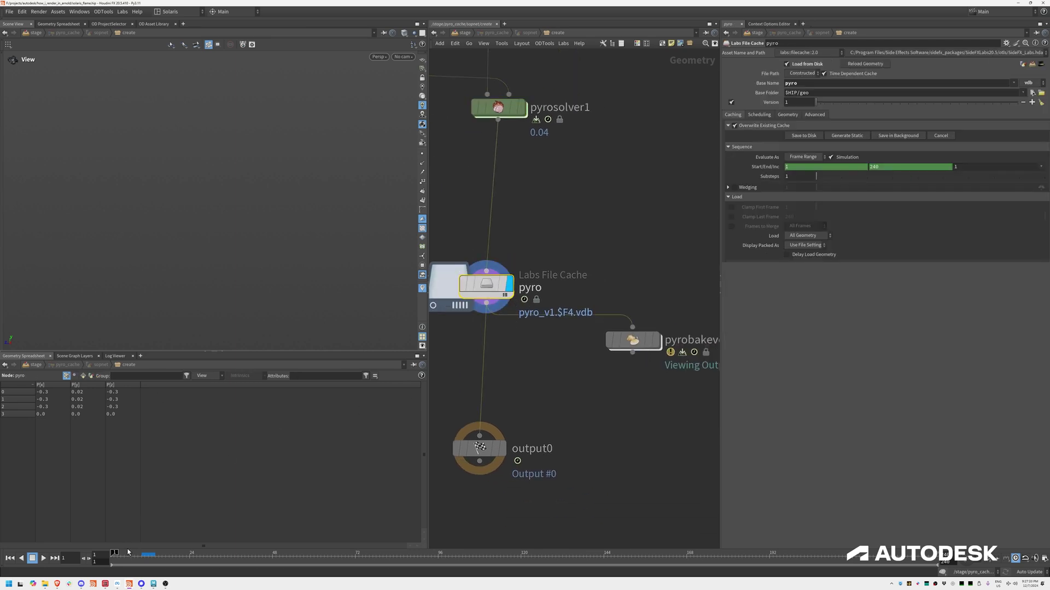
pyautogui.moveTo(128, 551); pyautogui.dragTo(179, 559)
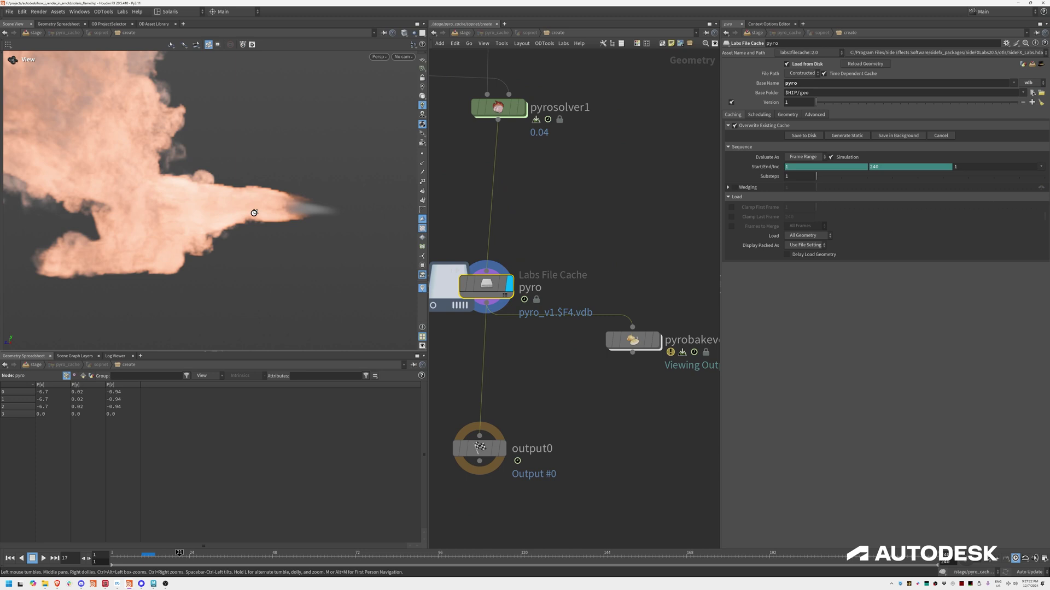
pyautogui.moveTo(254, 212); pyautogui.dragTo(444, 267)
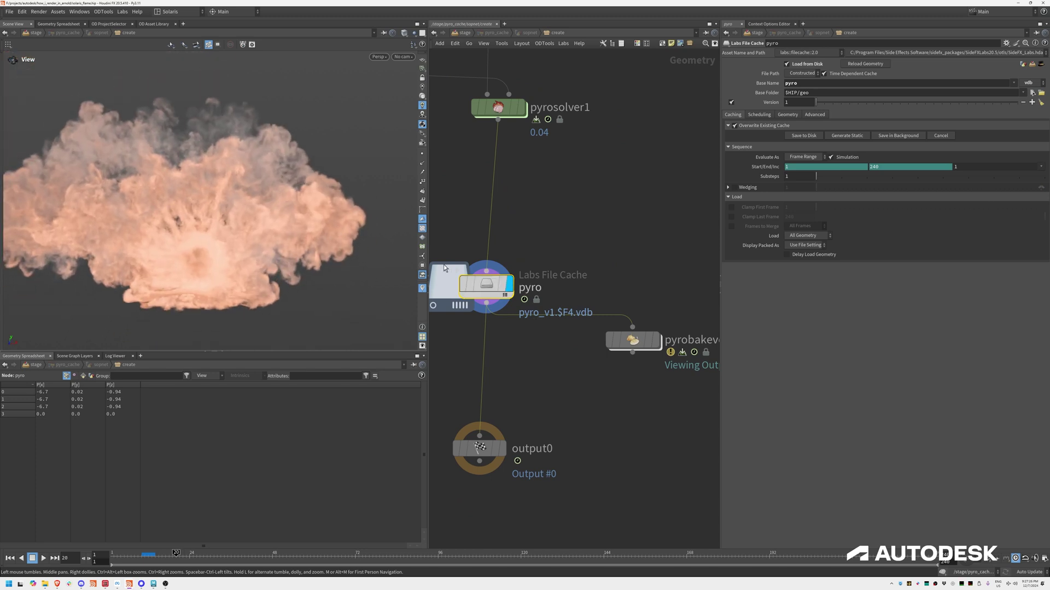
# Display pyrobakevolume1 and inspect the shaded explosion from several angles between frames 9 and 33.
pyautogui.moveTo(444, 267); pyautogui.dragTo(369, 230, button='middle')
pyautogui.click(583, 308)
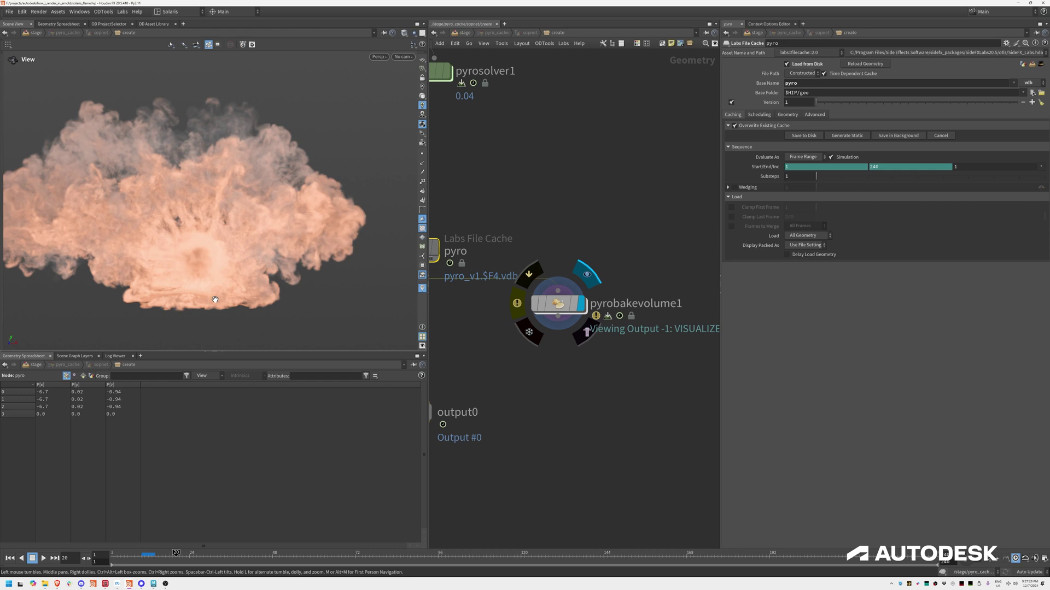
pyautogui.moveTo(255, 240)
pyautogui.mouseDown()
pyautogui.moveTo(161, 251)
pyautogui.moveTo(239, 267)
pyautogui.moveTo(181, 281)
pyautogui.mouseUp()
pyautogui.moveTo(180, 281); pyautogui.dragTo(191, 314, button='right')
pyautogui.moveTo(121, 553); pyautogui.dragTo(170, 555)
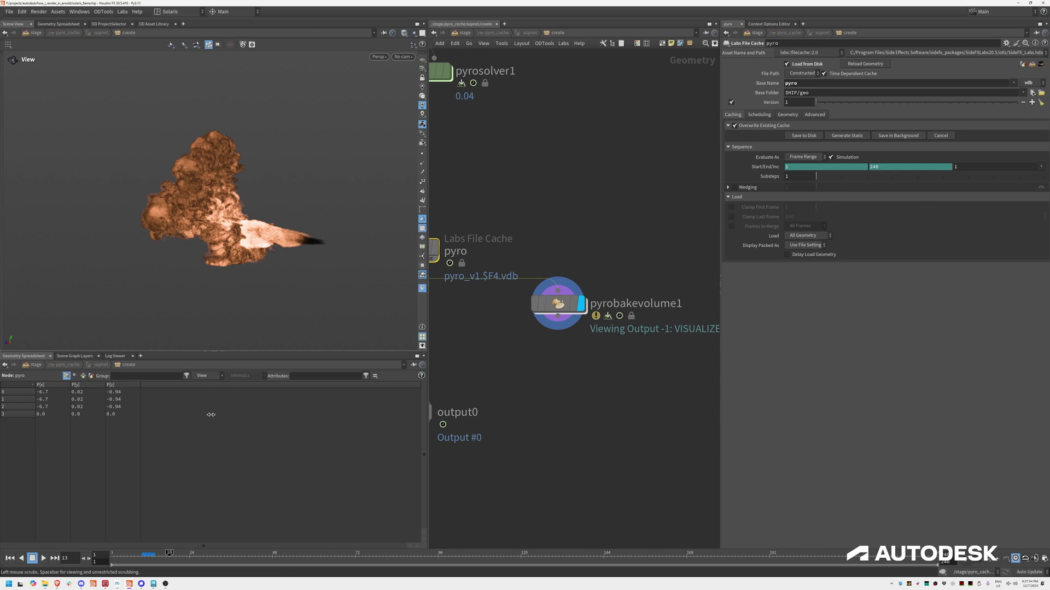
pyautogui.moveTo(180, 231); pyautogui.dragTo(235, 229)
pyautogui.moveTo(149, 557)
pyautogui.mouseDown()
pyautogui.moveTo(123, 555)
pyautogui.moveTo(221, 555)
pyautogui.mouseUp()
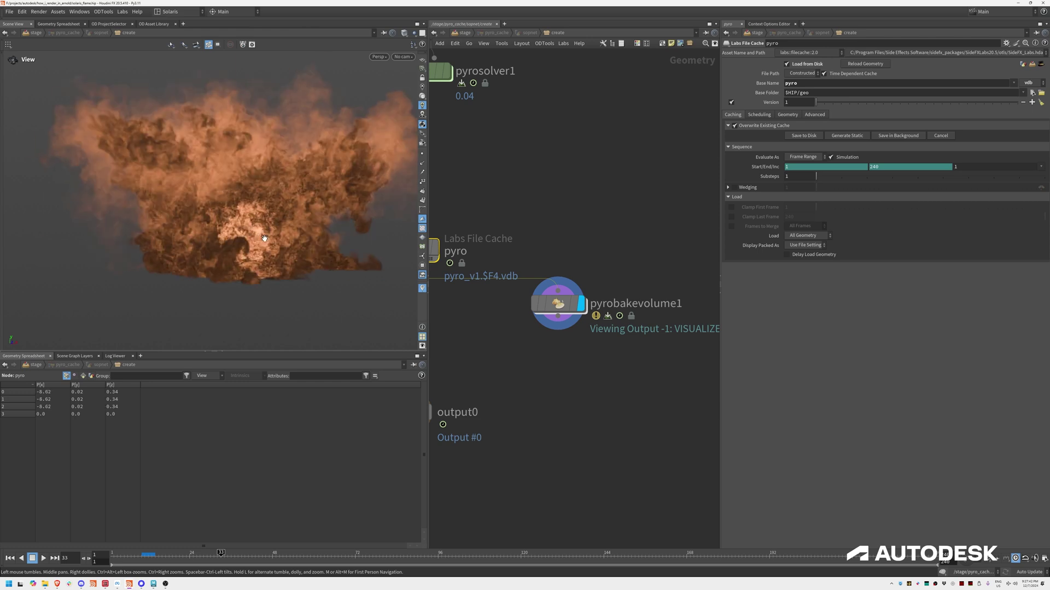
pyautogui.moveTo(210, 247); pyautogui.dragTo(149, 245)
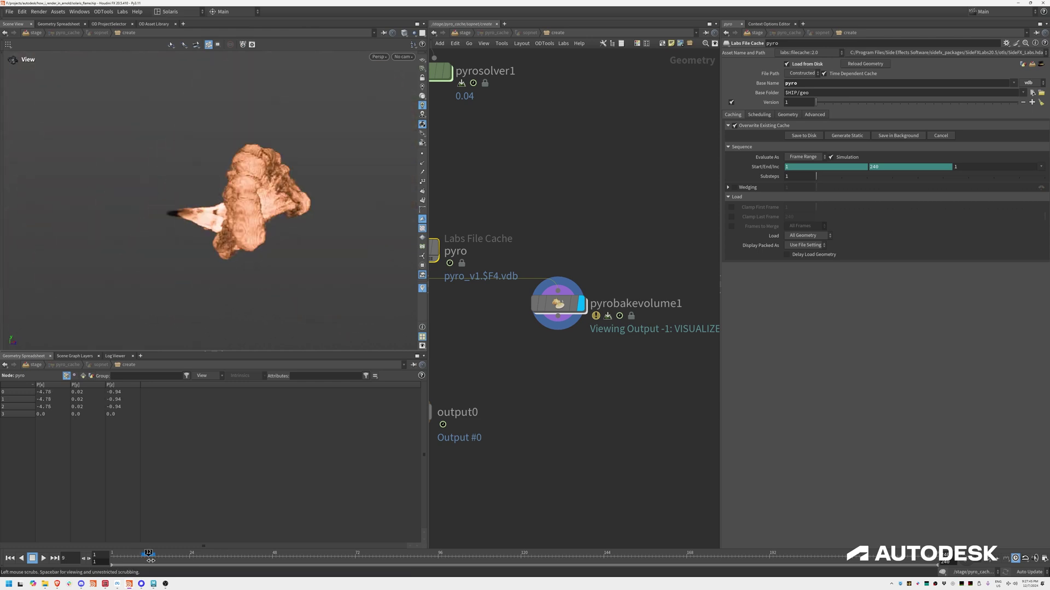
pyautogui.moveTo(219, 213); pyautogui.dragTo(181, 232)
# Review the whole pyro node network, from the source nodes down to output0.
pyautogui.moveTo(452, 371); pyautogui.dragTo(577, 272, button='middle')
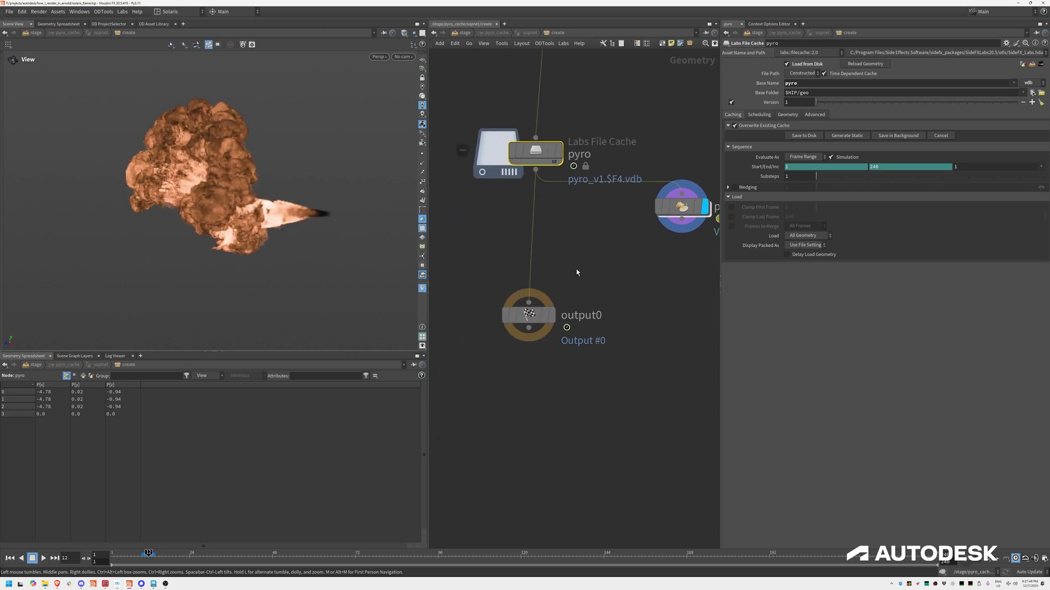
pyautogui.moveTo(605, 232); pyautogui.dragTo(589, 303, button='middle')
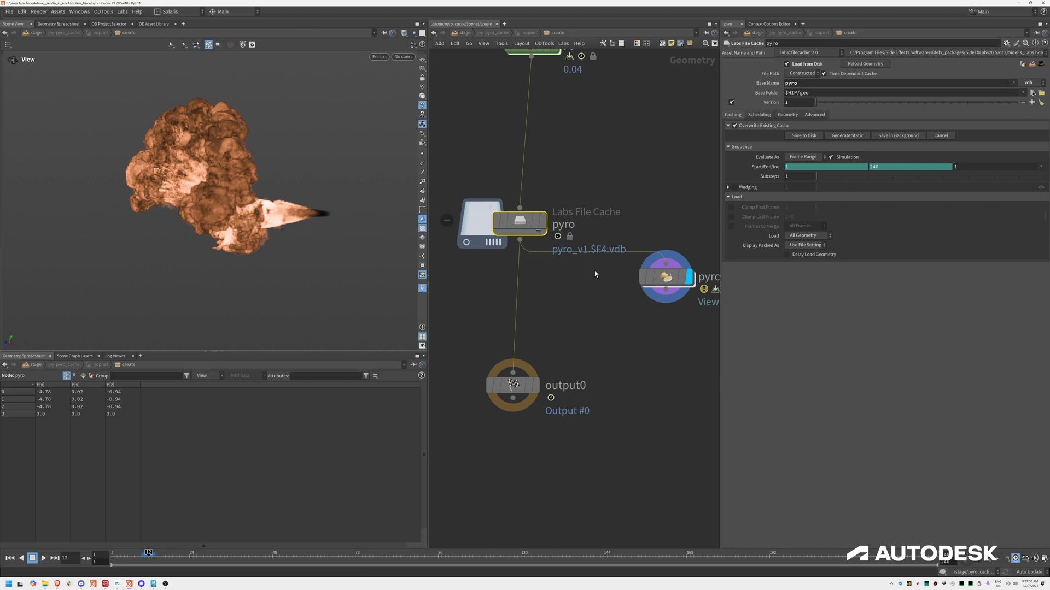
pyautogui.moveTo(604, 352); pyautogui.dragTo(549, 372, button='right')
pyautogui.moveTo(601, 346); pyautogui.dragTo(554, 397, button='middle')
pyautogui.moveTo(554, 397); pyautogui.dragTo(634, 321, button='right')
pyautogui.scroll(1, 634, 322)
pyautogui.moveTo(608, 336); pyautogui.dragTo(628, 316, button='middle')
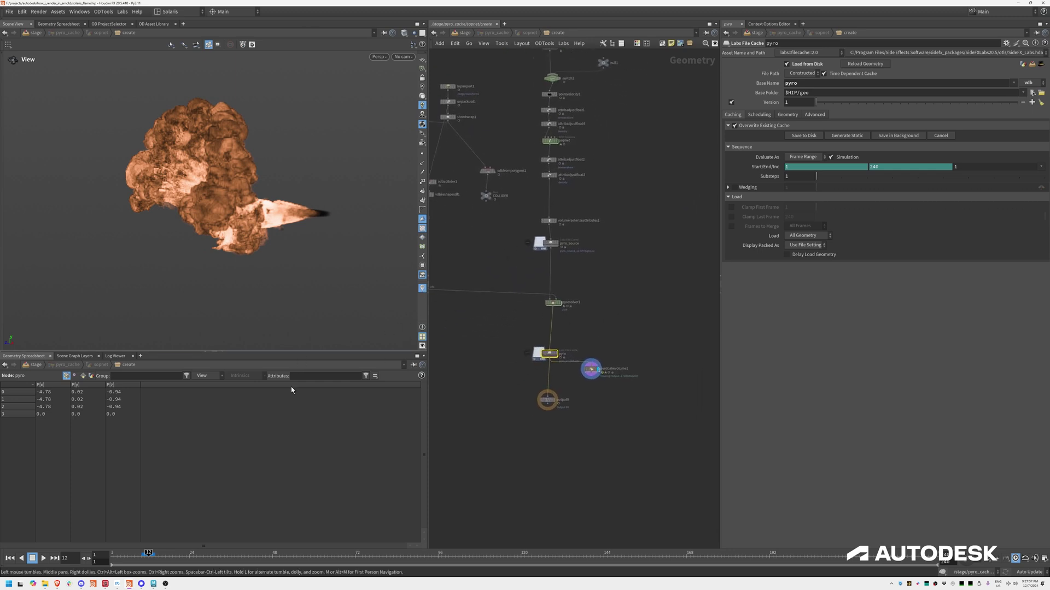
# Switch to Maya and clear the Hypershade window out of the way to view the volume and sphere scene.
pyautogui.click(153, 584)
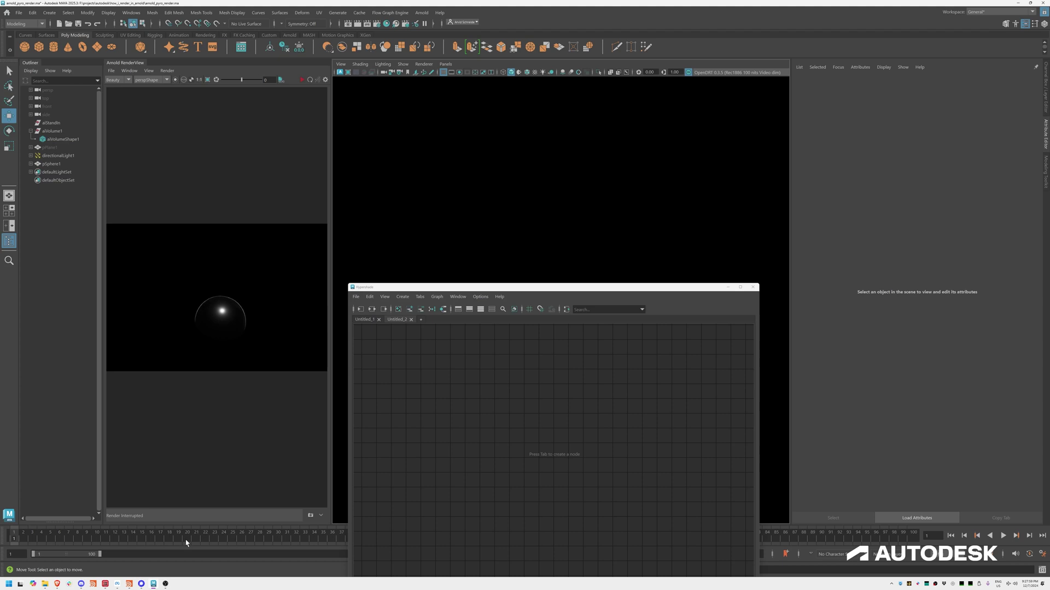
pyautogui.click(729, 267)
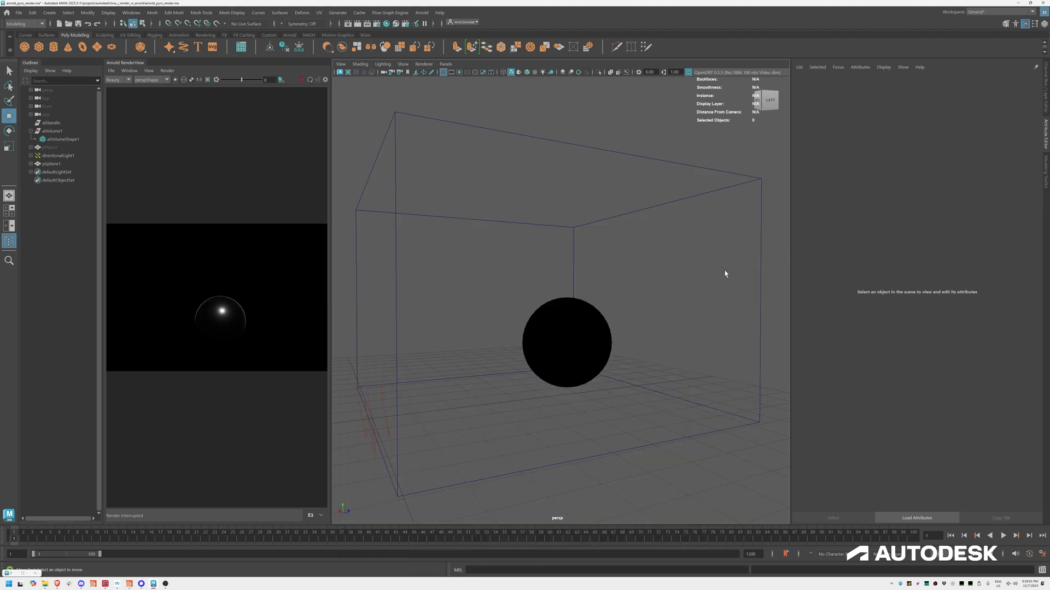
pyautogui.keyDown('alt'); pyautogui.moveTo(559, 229); pyautogui.dragTo(508, 258); pyautogui.keyUp('alt')
# Locate Arnold's Volume object and review the VDB file, grid and velocity attributes of aiVolume1.
pyautogui.click(424, 14)
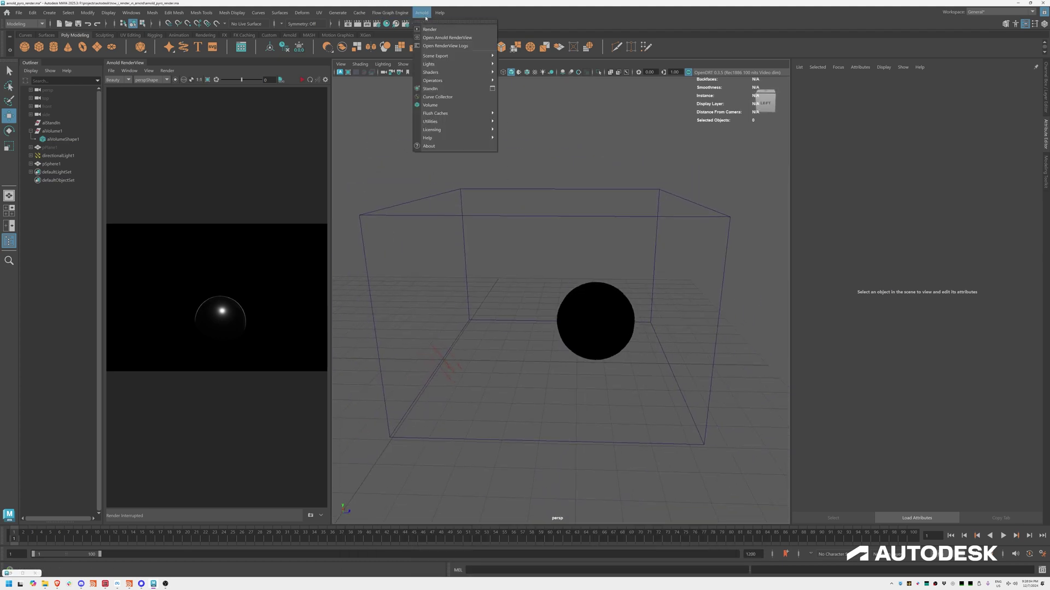
pyautogui.click(438, 106)
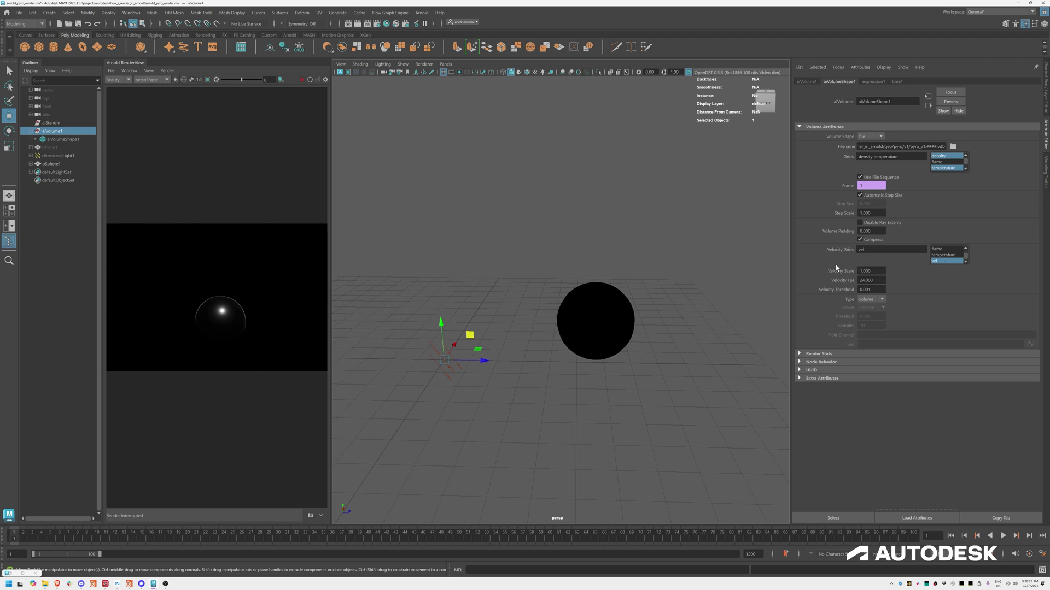
pyautogui.moveTo(877, 273); pyautogui.dragTo(846, 288)
pyautogui.click(672, 280)
pyautogui.keyDown('alt'); pyautogui.moveTo(518, 228); pyautogui.dragTo(588, 271); pyautogui.keyUp('alt')
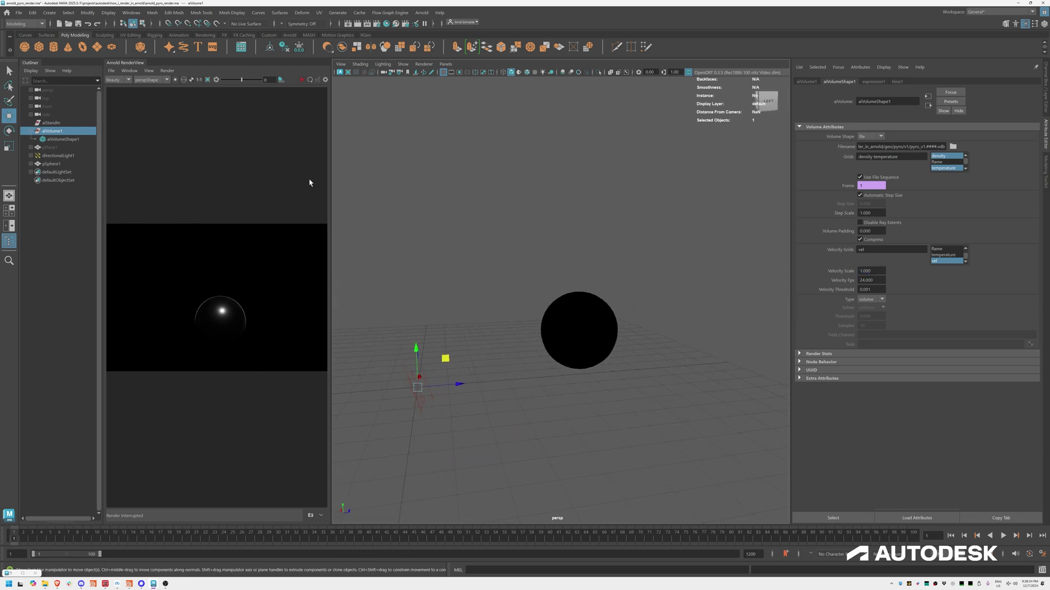
pyautogui.click(65, 139)
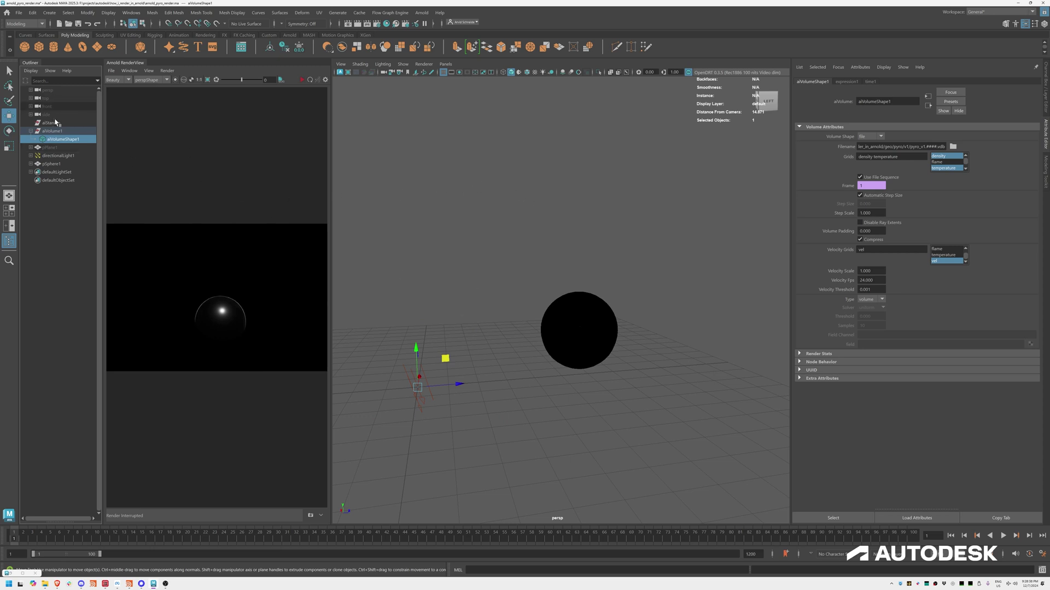
pyautogui.rightClick(69, 143)
pyautogui.click(525, 216)
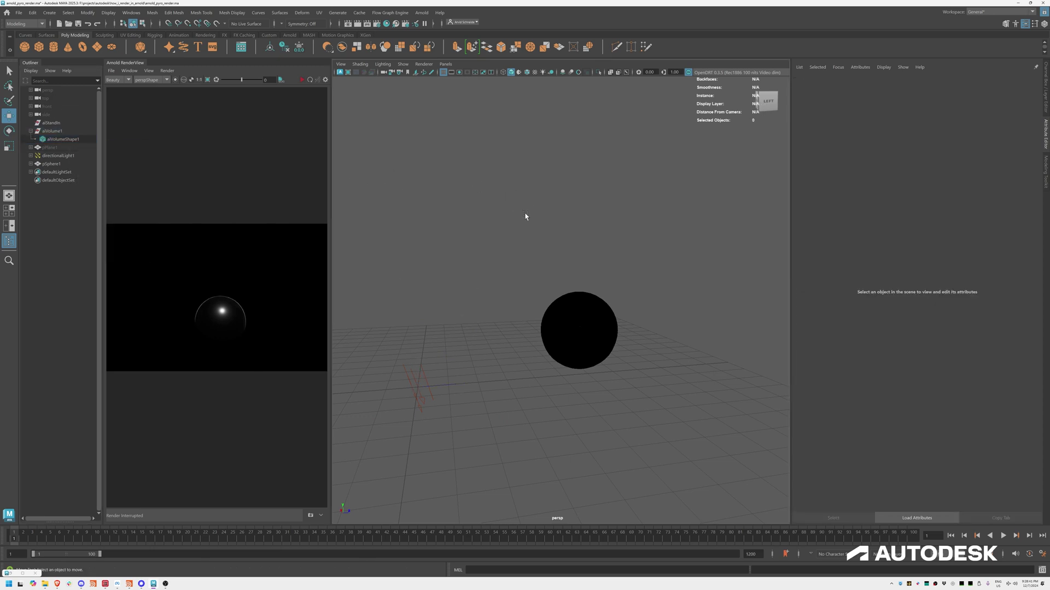
# Create an aiStandardVolume shader in the Hypershade.
pyautogui.keyDown('alt'); pyautogui.moveTo(525, 216); pyautogui.dragTo(485, 253, button='right'); pyautogui.keyUp('alt')
pyautogui.click(385, 24)
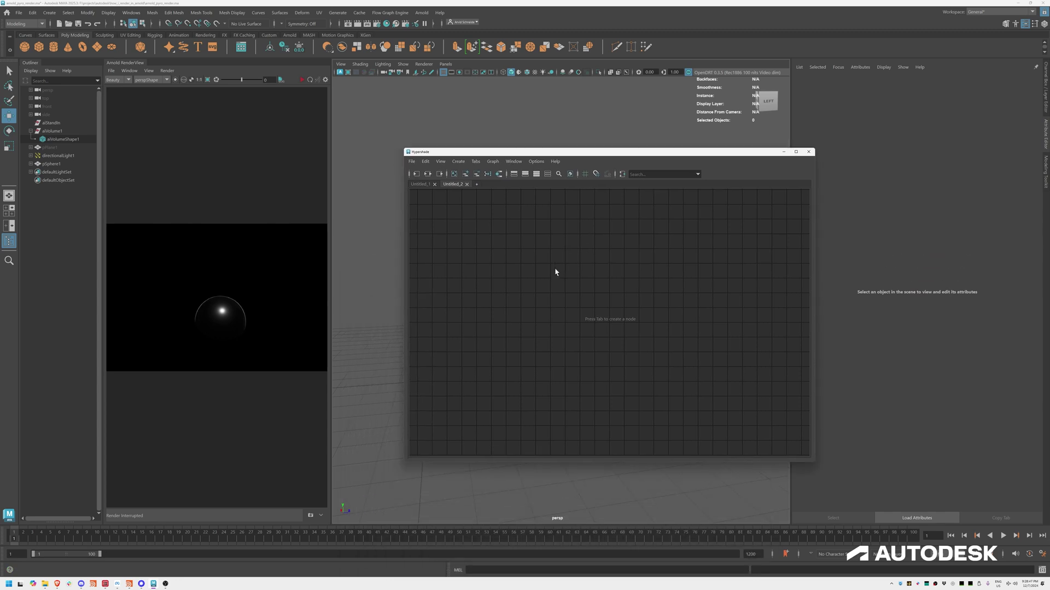
pyautogui.press('Tab')
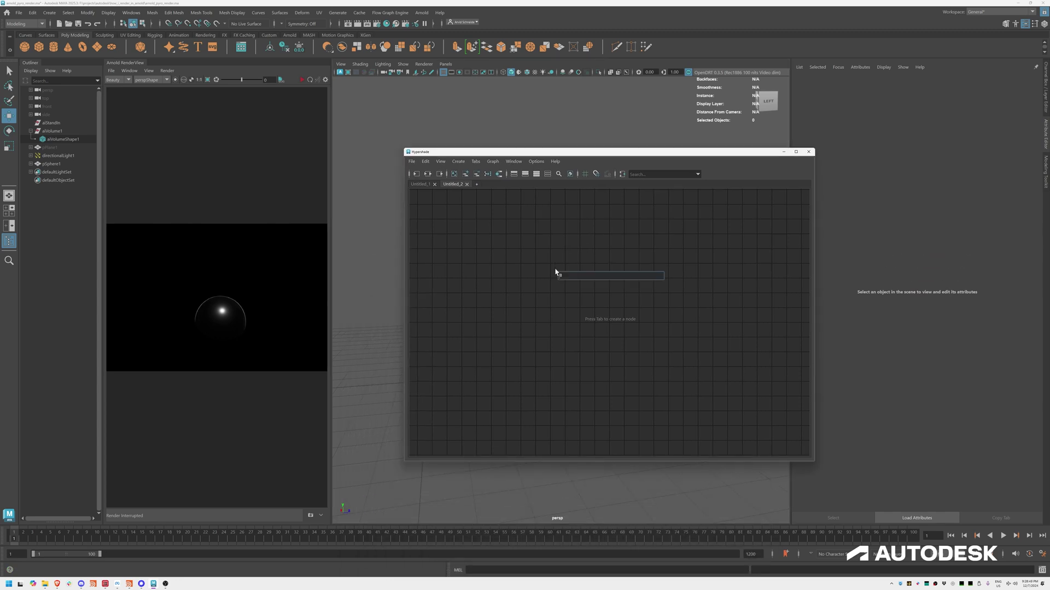
pyautogui.write('stand')
pyautogui.press('Down')
pyautogui.press('Down')
pyautogui.press('Down')
pyautogui.press('Down')
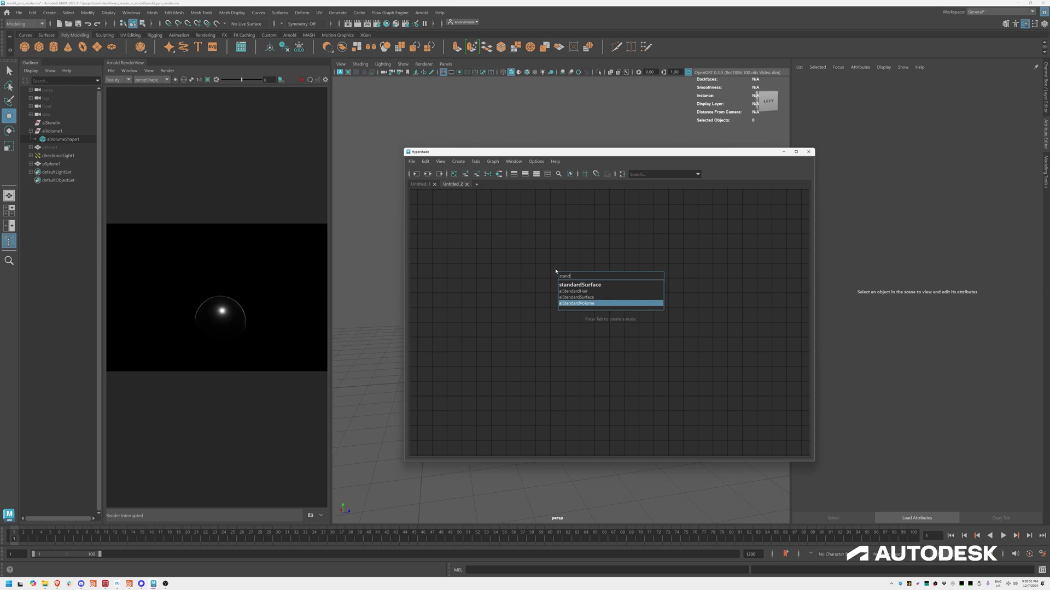
pyautogui.press('Return')
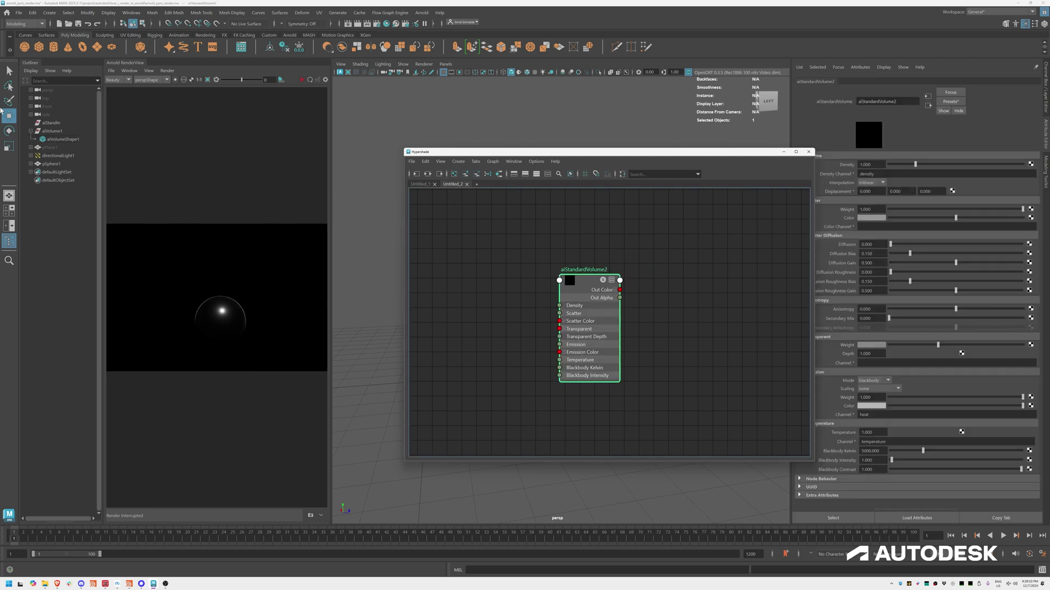
# Assign the new standard volume shader to aiVolume1, then start the Arnold render and go to frame 11.
pyautogui.click(78, 131)
pyautogui.moveTo(591, 284); pyautogui.dragTo(618, 268, button='right')
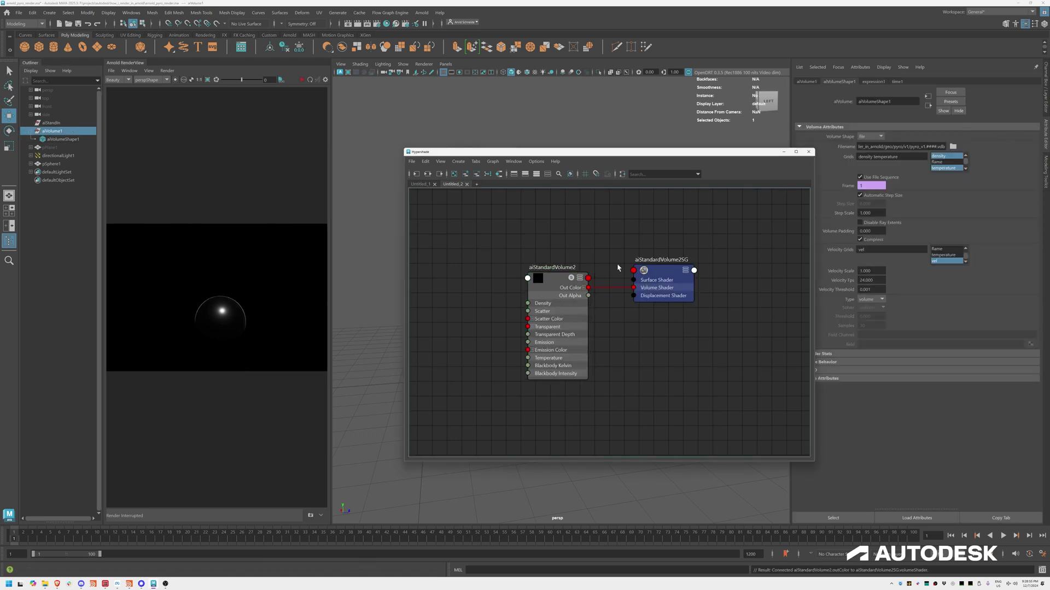
pyautogui.click(302, 81)
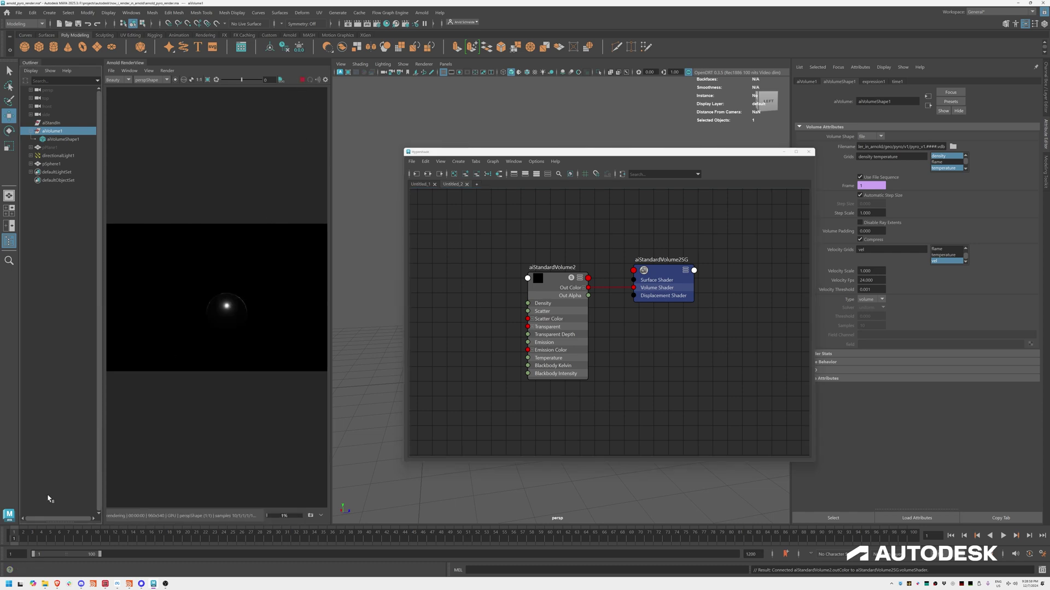
pyautogui.moveTo(28, 540); pyautogui.dragTo(106, 546)
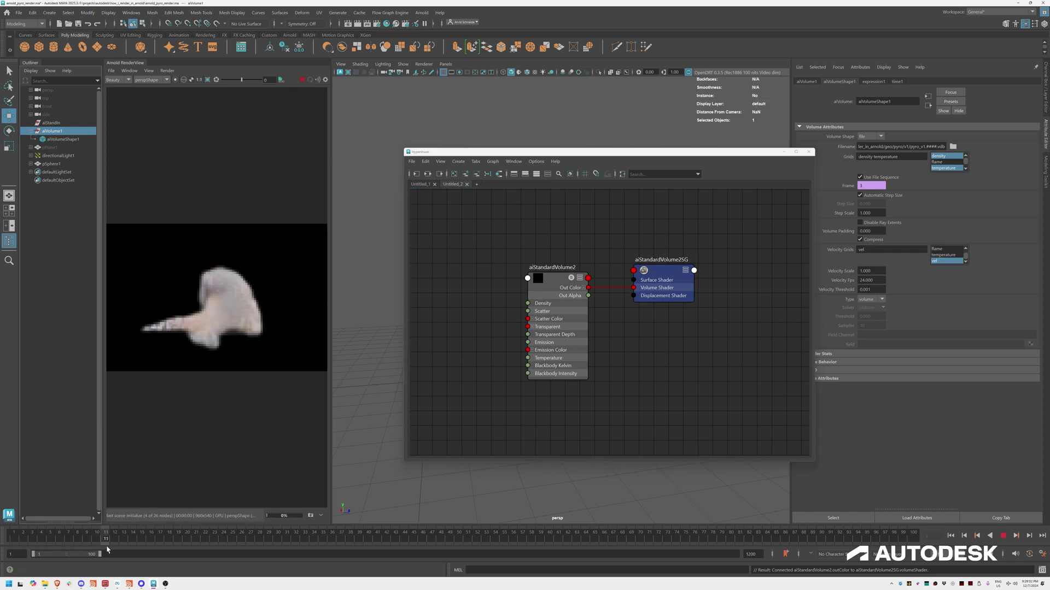
# Minimize the Hypershade and widen the Arnold RenderView to see the explosion larger beside the viewport.
pyautogui.click(784, 152)
pyautogui.moveTo(331, 237); pyautogui.dragTo(458, 239)
pyautogui.keyDown('alt'); pyautogui.moveTo(607, 287); pyautogui.dragTo(625, 305); pyautogui.keyUp('alt')
pyautogui.scroll(2, 283, 263)
# Raise the RenderView's test resolution to 1440x810 and show the render at actual size.
pyautogui.click(149, 70)
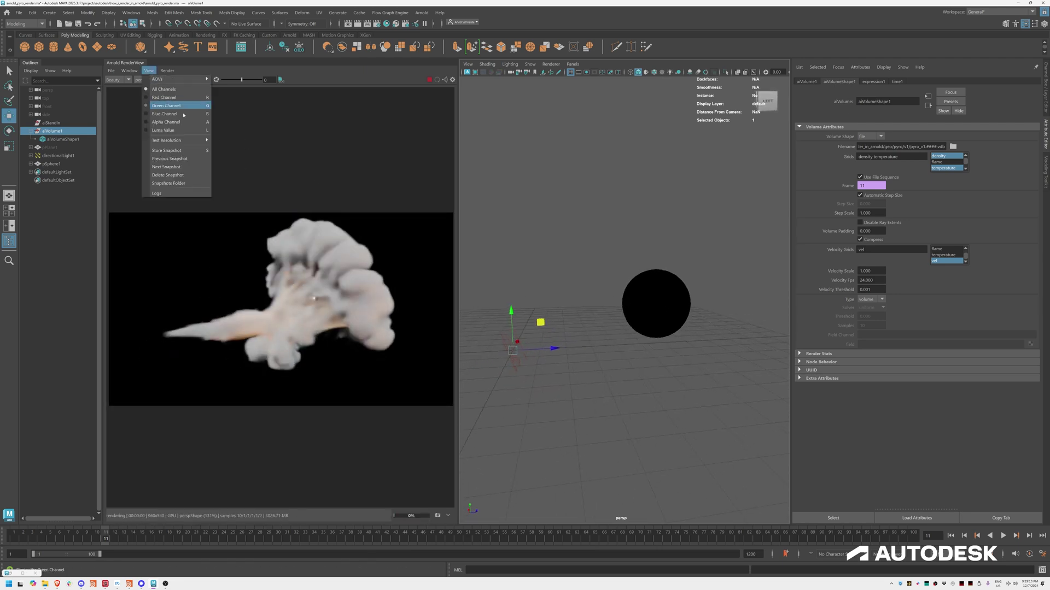
pyautogui.moveTo(198, 142)
pyautogui.click(226, 193)
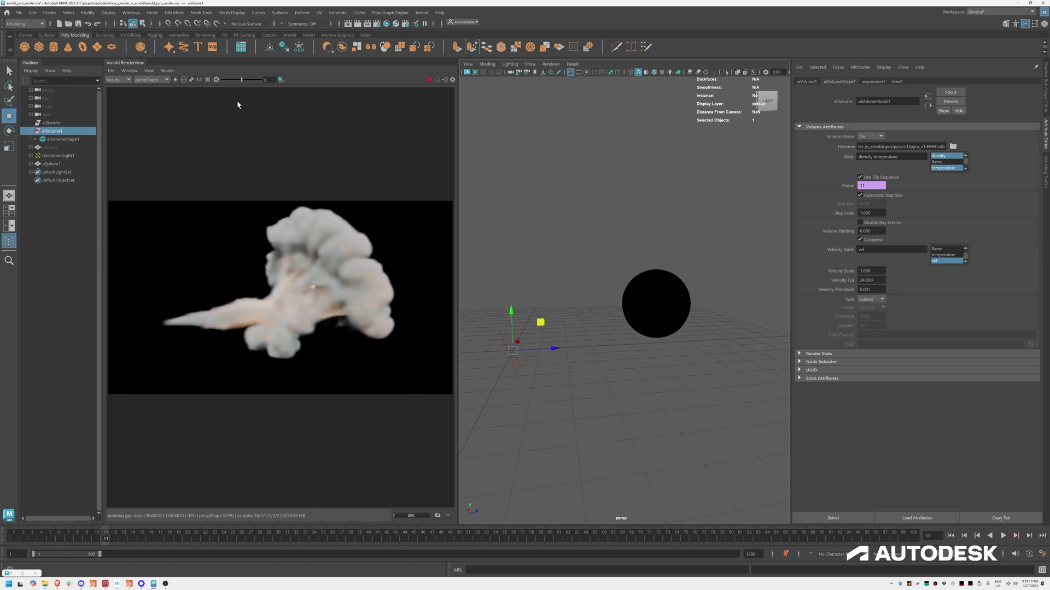
pyautogui.click(198, 80)
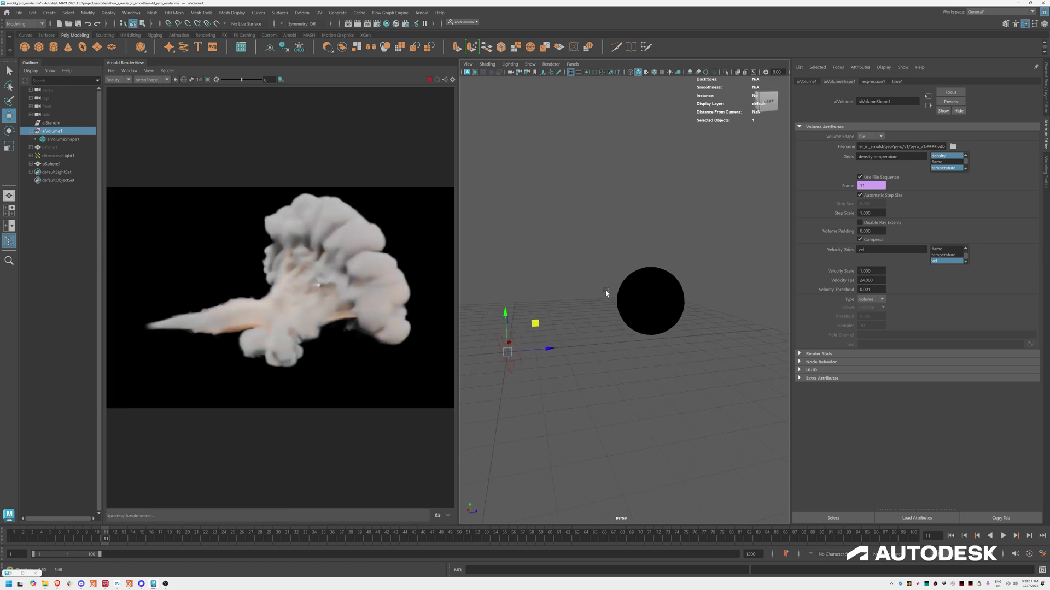
# Go to frame 5 and reframe the camera so the fiery plume and the sphere fit in the render.
pyautogui.keyDown('alt'); pyautogui.moveTo(606, 294); pyautogui.dragTo(574, 307, button='right'); pyautogui.keyUp('alt')
pyautogui.keyDown('alt'); pyautogui.moveTo(574, 306); pyautogui.dragTo(588, 326); pyautogui.keyUp('alt')
pyautogui.keyDown('alt'); pyautogui.moveTo(588, 326); pyautogui.dragTo(559, 344, button='right'); pyautogui.keyUp('alt')
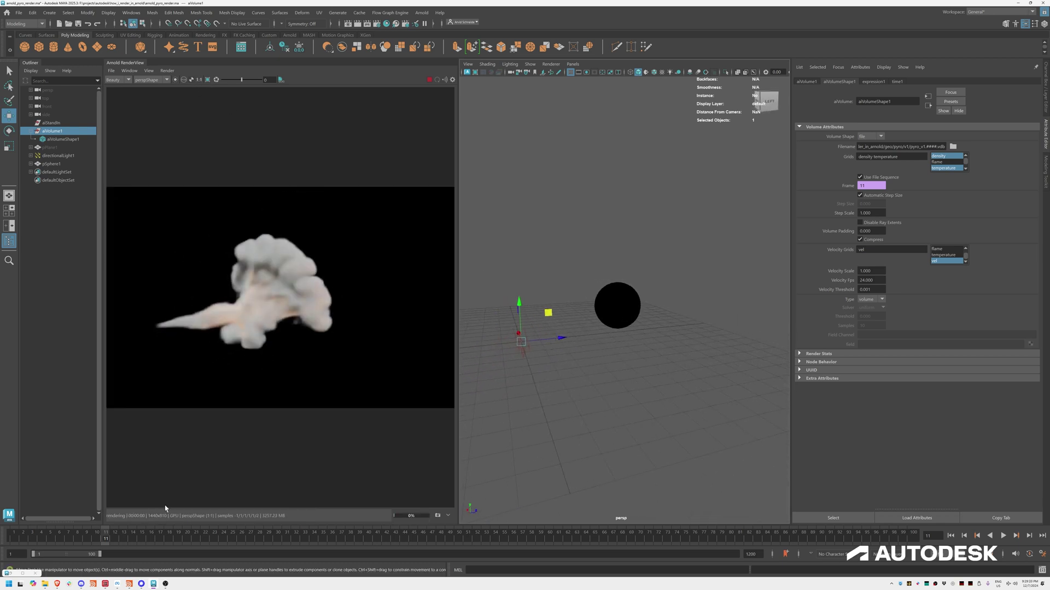
pyautogui.moveTo(52, 538)
pyautogui.mouseDown()
pyautogui.moveTo(31, 537)
pyautogui.moveTo(51, 537)
pyautogui.mouseUp()
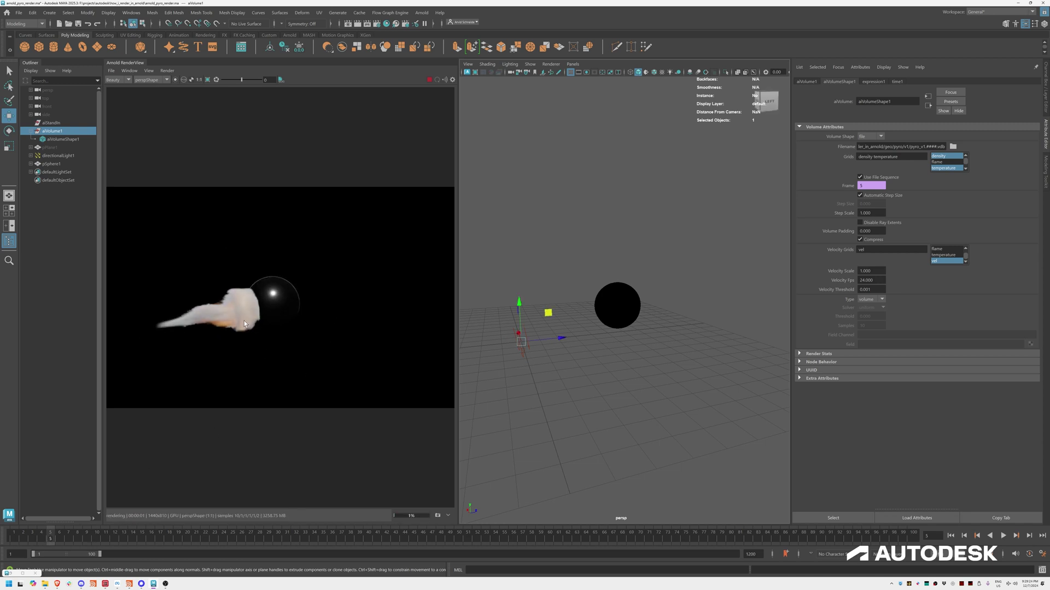
pyautogui.keyDown('alt'); pyautogui.moveTo(645, 295); pyautogui.dragTo(602, 283); pyautogui.keyUp('alt')
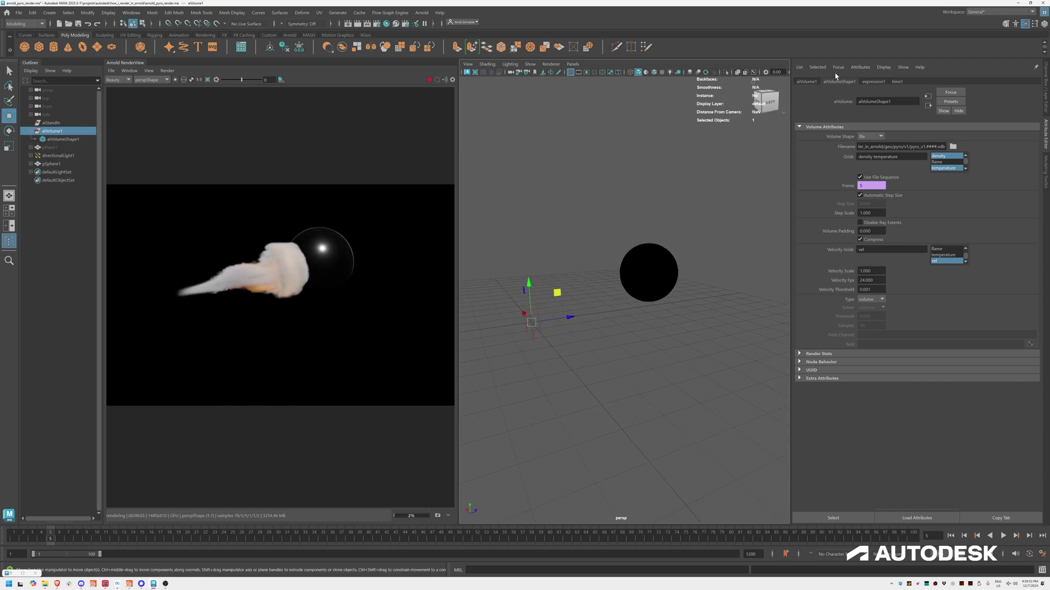
# Open the attributes of aiStandardVolume2 and raise its density to about 4.806.
pyautogui.click(31, 70)
pyautogui.click(79, 103)
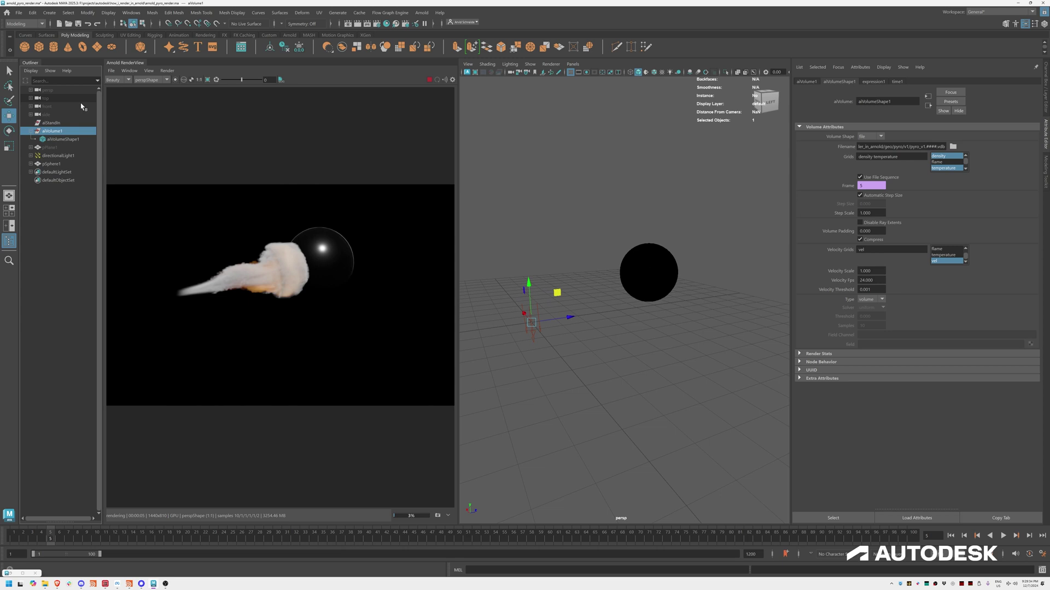
pyautogui.click(60, 140)
pyautogui.click(838, 67)
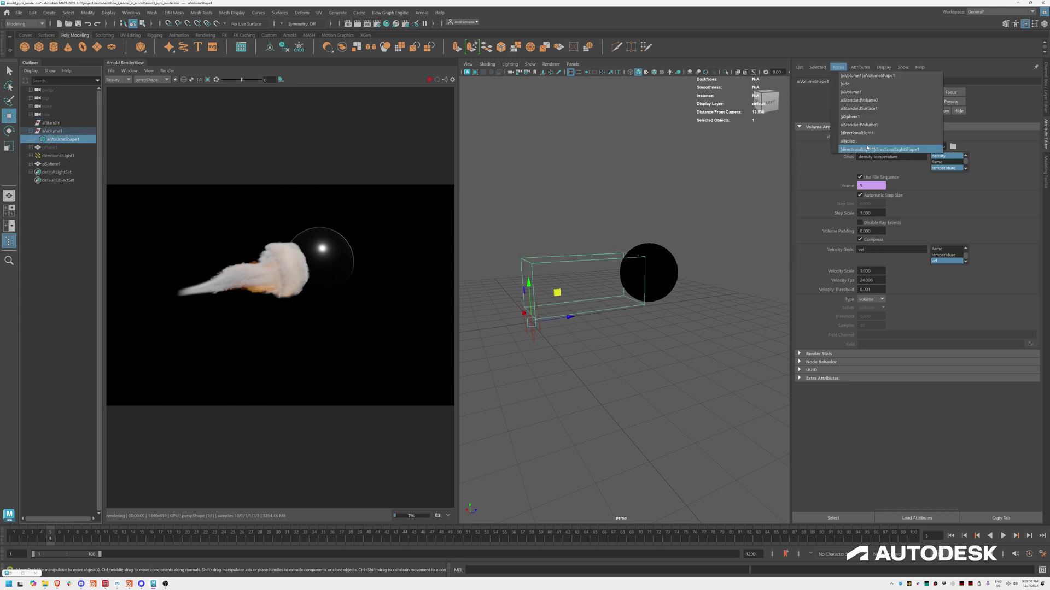
pyautogui.click(875, 100)
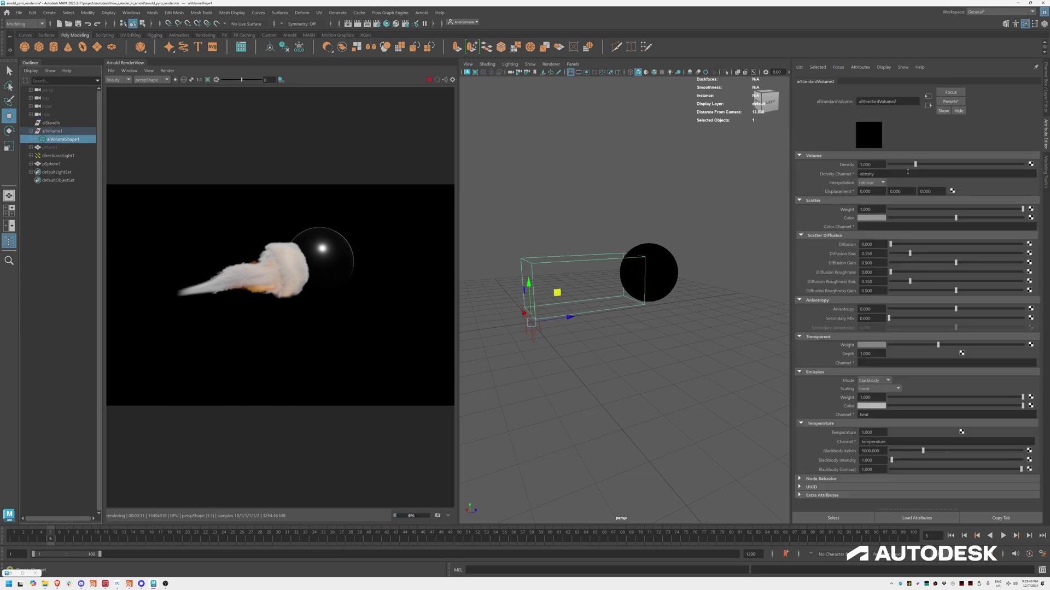
pyautogui.moveTo(917, 165); pyautogui.dragTo(1020, 171)
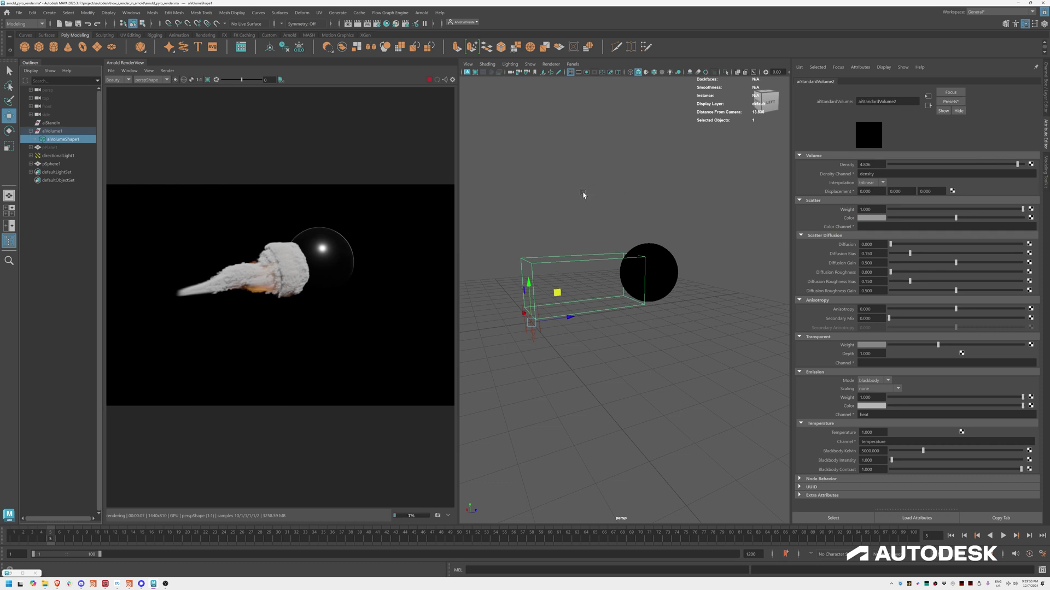
# Darken the scatter color of aiStandardVolume2 to near black.
pyautogui.click(899, 219)
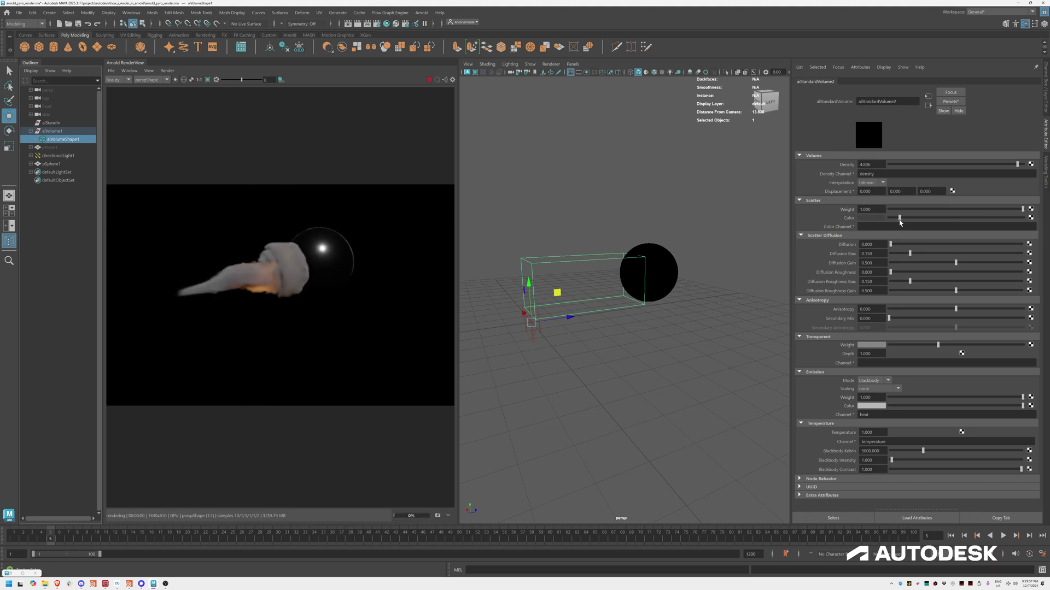
pyautogui.moveTo(899, 219); pyautogui.dragTo(893, 220)
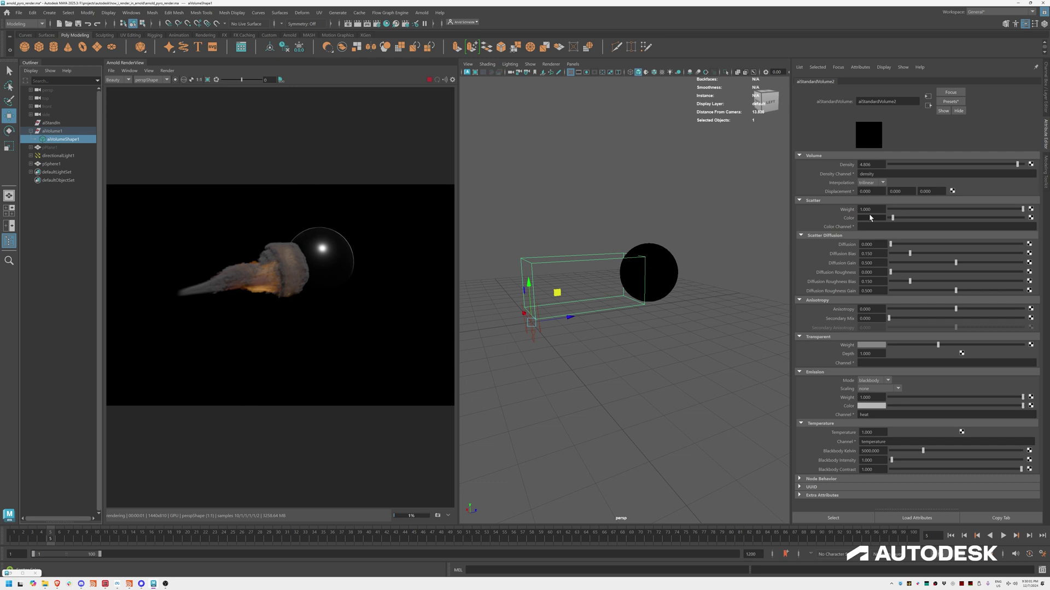
pyautogui.click(883, 219)
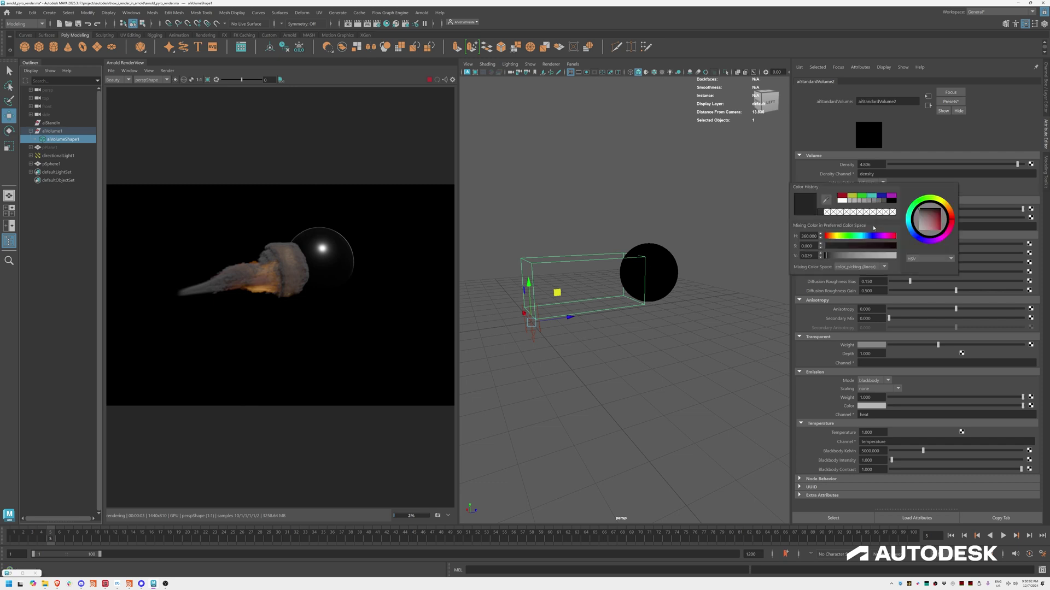
pyautogui.click(873, 267)
pyautogui.click(862, 282)
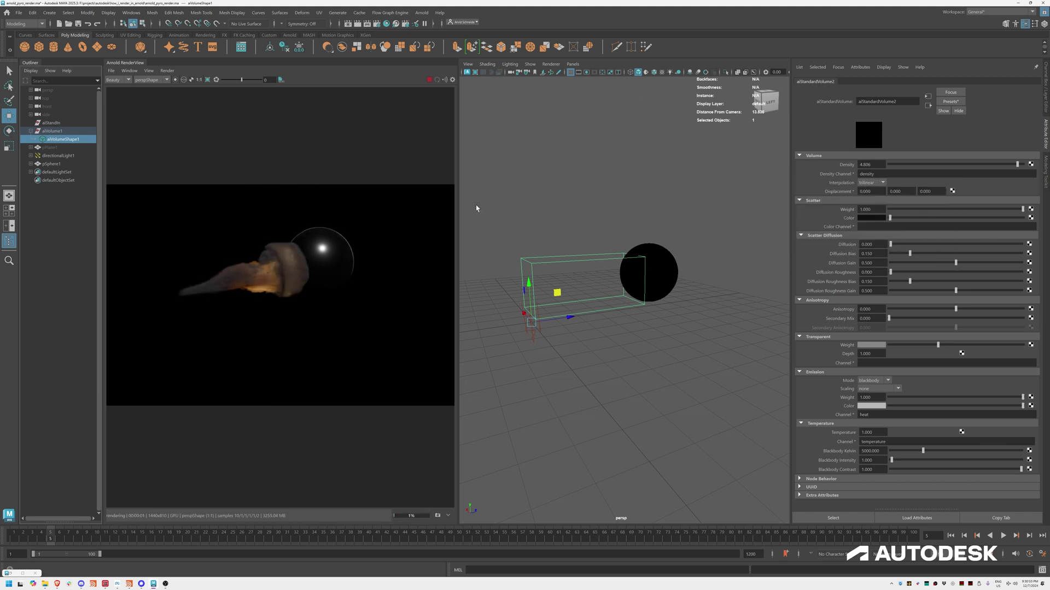
# Raise the directional light's exposure to about 6.5 and check the volume at frame 7.
pyautogui.keyDown('alt'); pyautogui.moveTo(623, 232); pyautogui.dragTo(609, 236); pyautogui.keyUp('alt')
pyautogui.press('q')
pyautogui.click(538, 328)
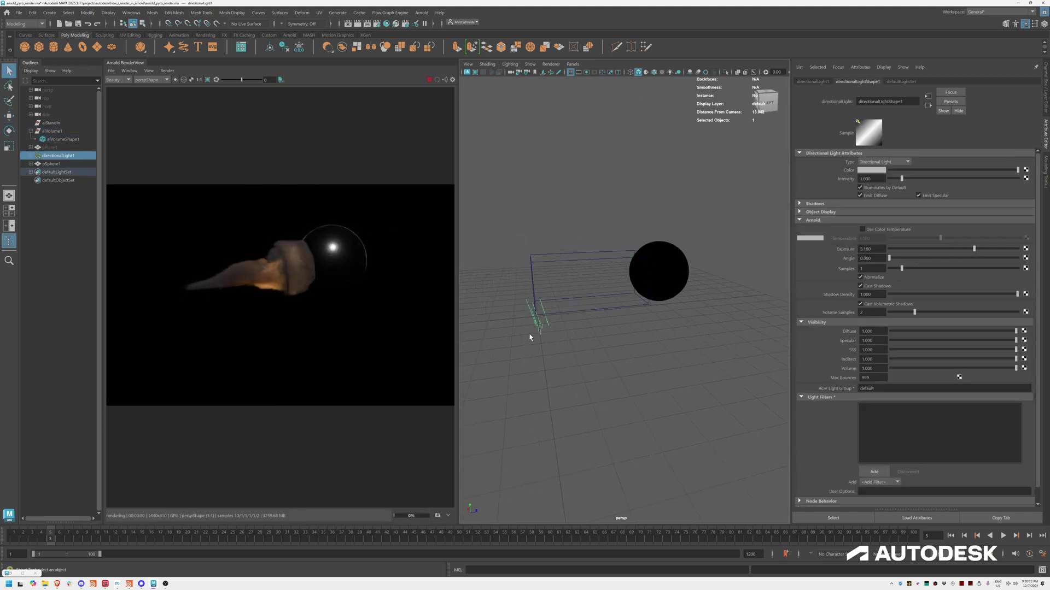
pyautogui.moveTo(976, 254)
pyautogui.mouseDown()
pyautogui.moveTo(984, 250)
pyautogui.moveTo(937, 249)
pyautogui.moveTo(986, 252)
pyautogui.mouseUp()
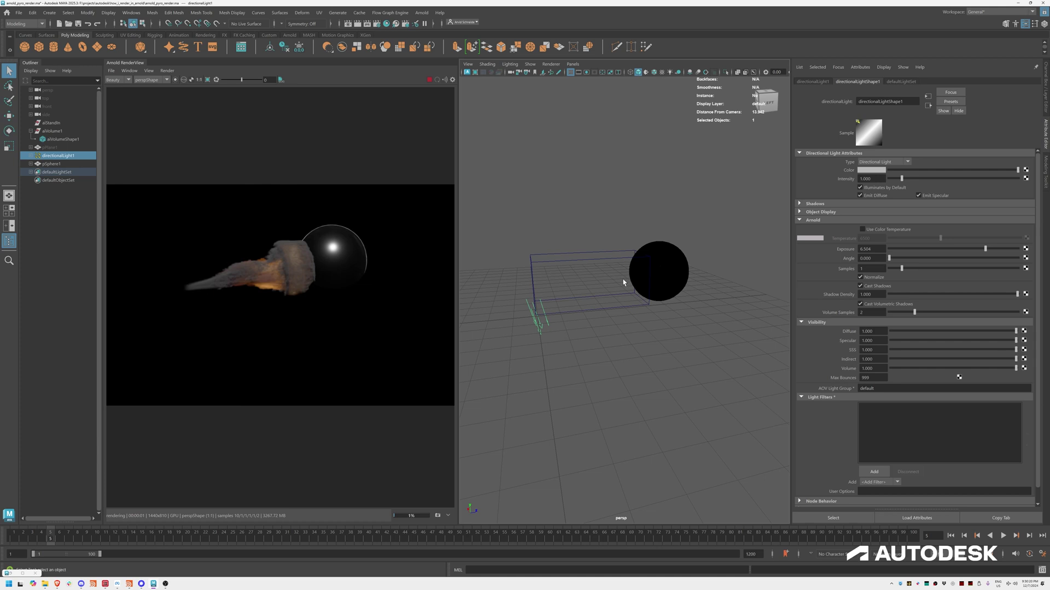
pyautogui.keyDown('alt'); pyautogui.moveTo(624, 282); pyautogui.dragTo(571, 292); pyautogui.keyUp('alt')
pyautogui.click(68, 539)
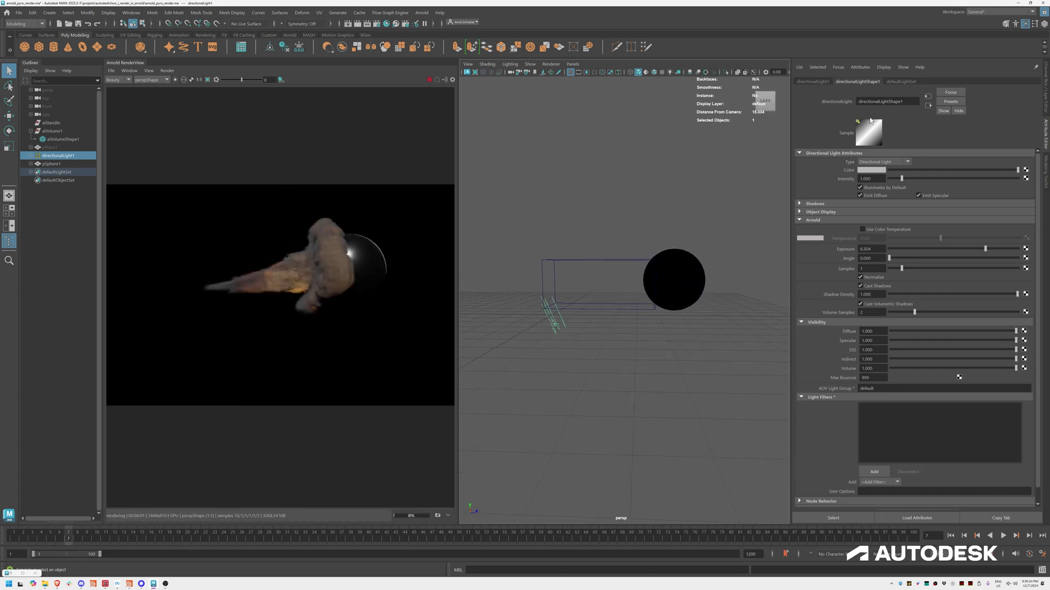
# Set the emission of aiStandardVolume2 to channel mode with scaling none, and enter temperature as the emission channel.
pyautogui.click(838, 67)
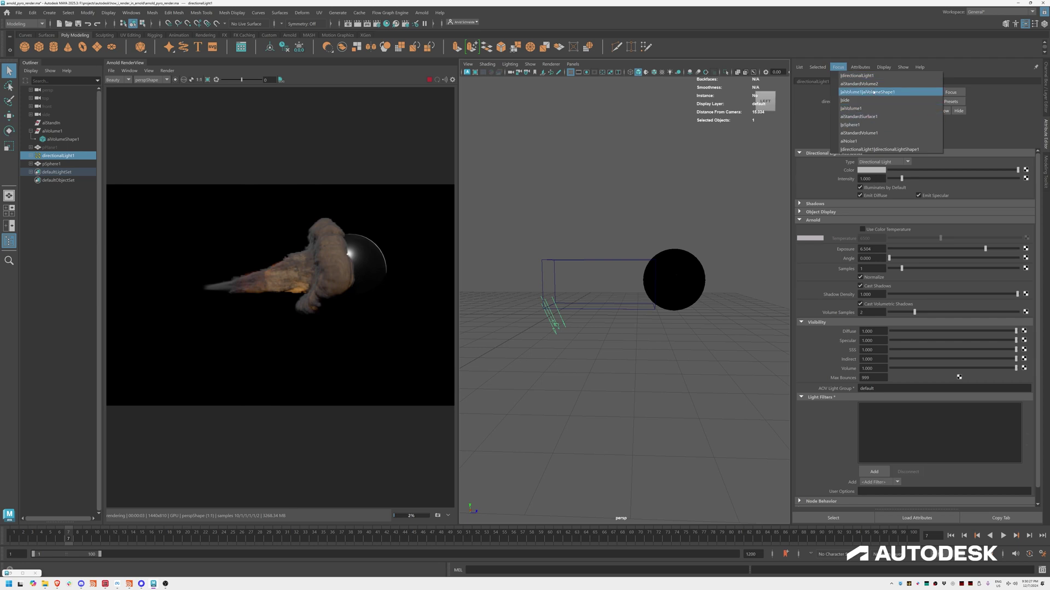
pyautogui.click(860, 84)
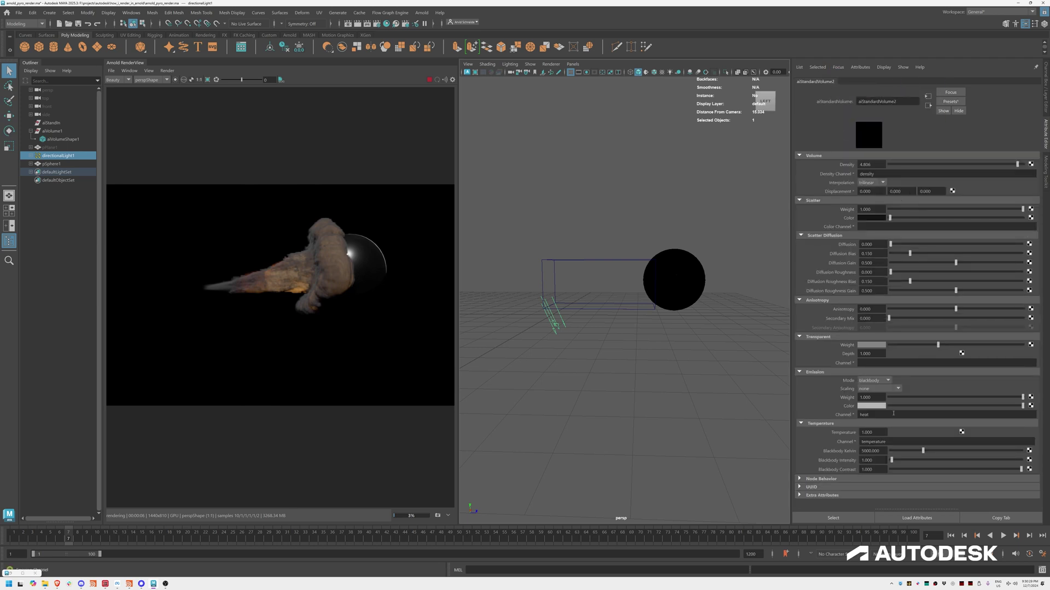
pyautogui.click(873, 380)
pyautogui.click(877, 406)
pyautogui.click(876, 389)
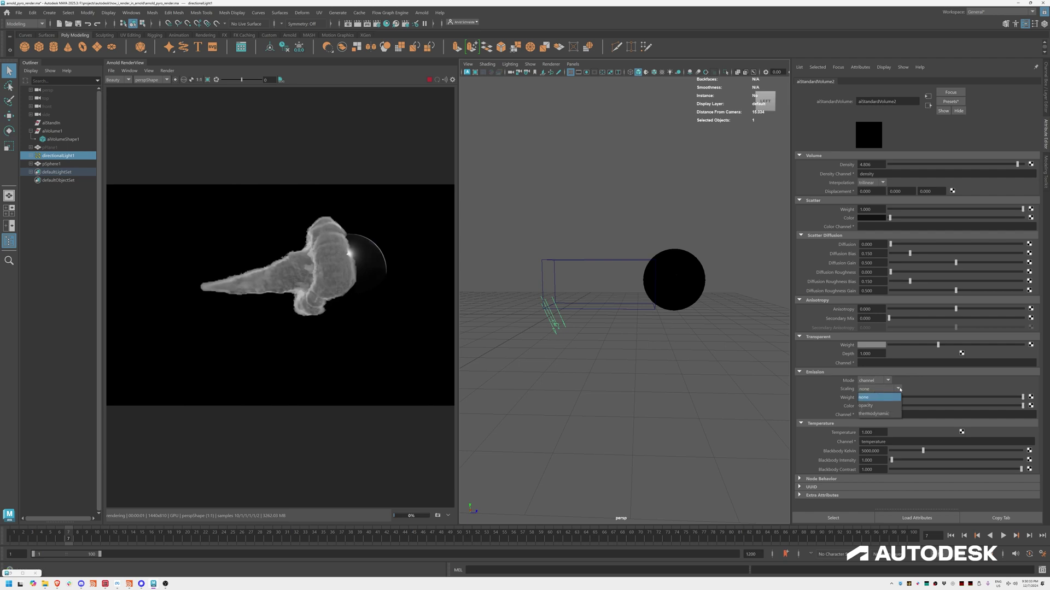
pyautogui.click(869, 397)
pyautogui.click(870, 414)
pyautogui.write('fi')
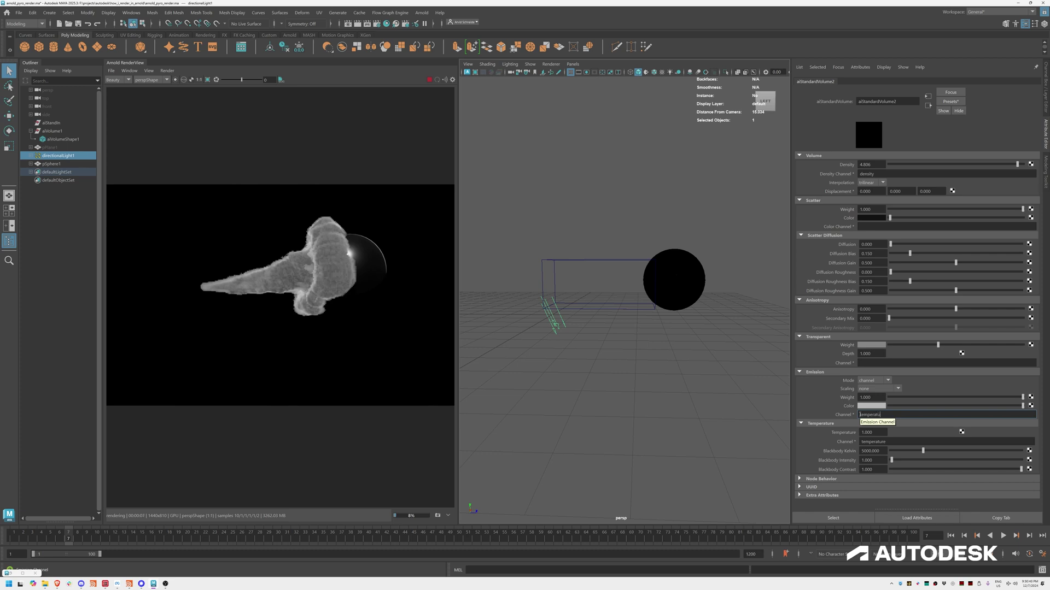
pyautogui.write('ure')
pyautogui.press('Return')
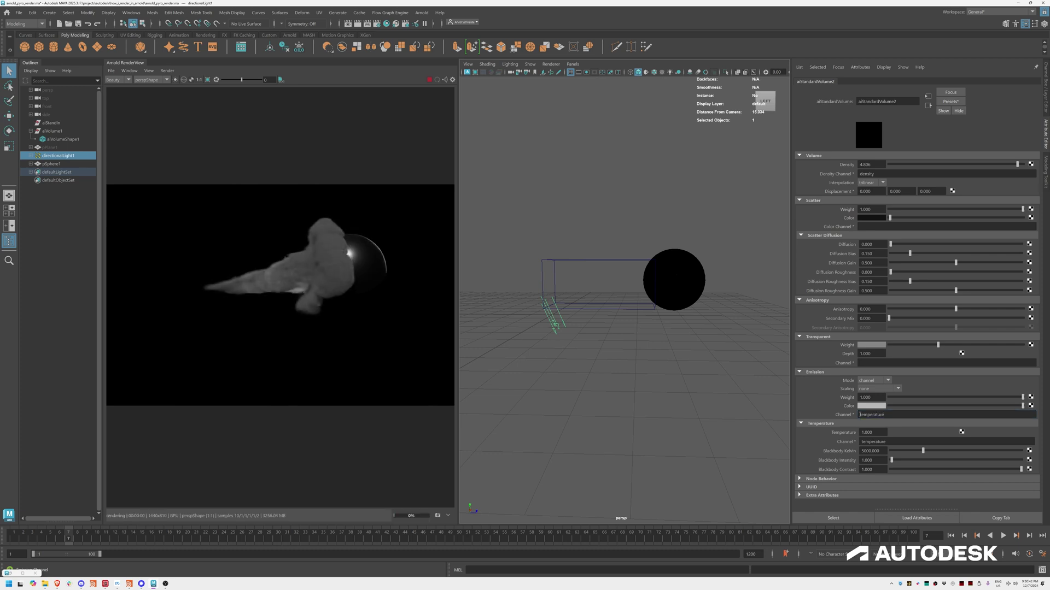
# Switch to Houdini and examine the fire intensity and color ramp settings of pyrobakevolume1.
pyautogui.moveTo(129, 583)
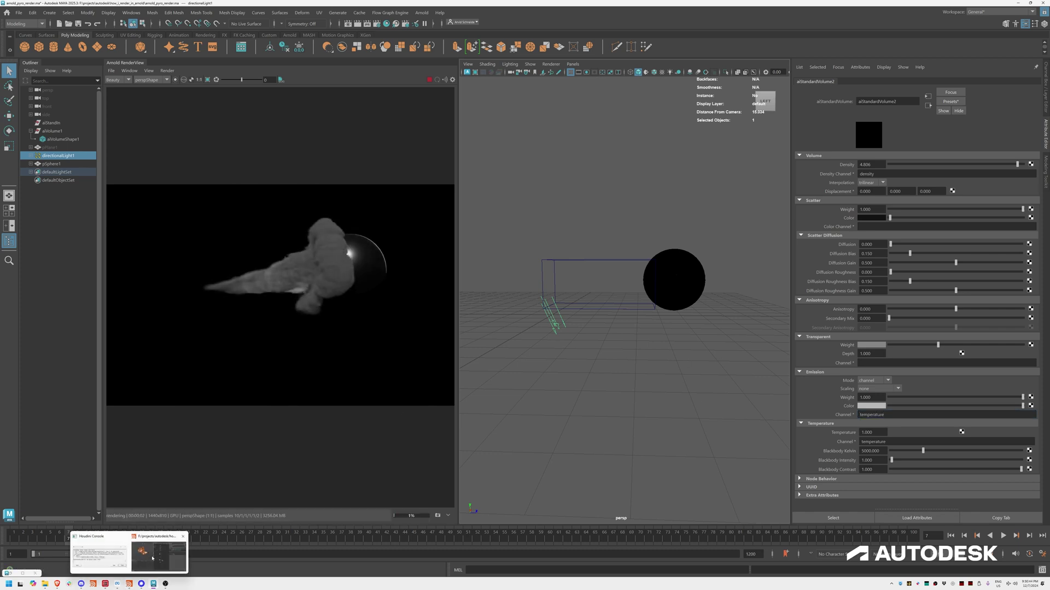
pyautogui.click(159, 557)
pyautogui.moveTo(544, 289); pyautogui.dragTo(594, 316)
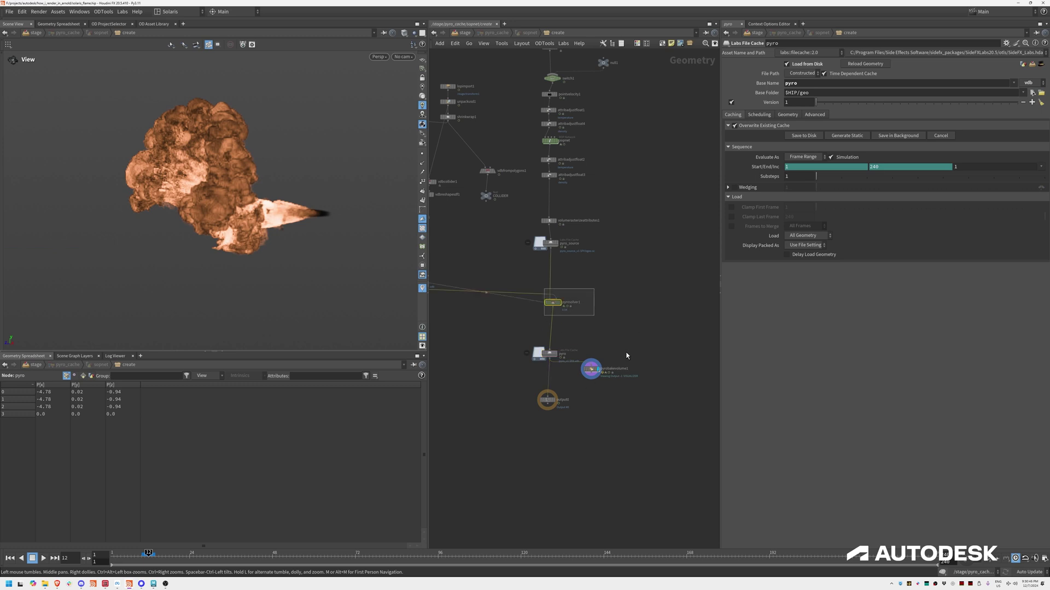
pyautogui.click(591, 369)
pyautogui.click(772, 104)
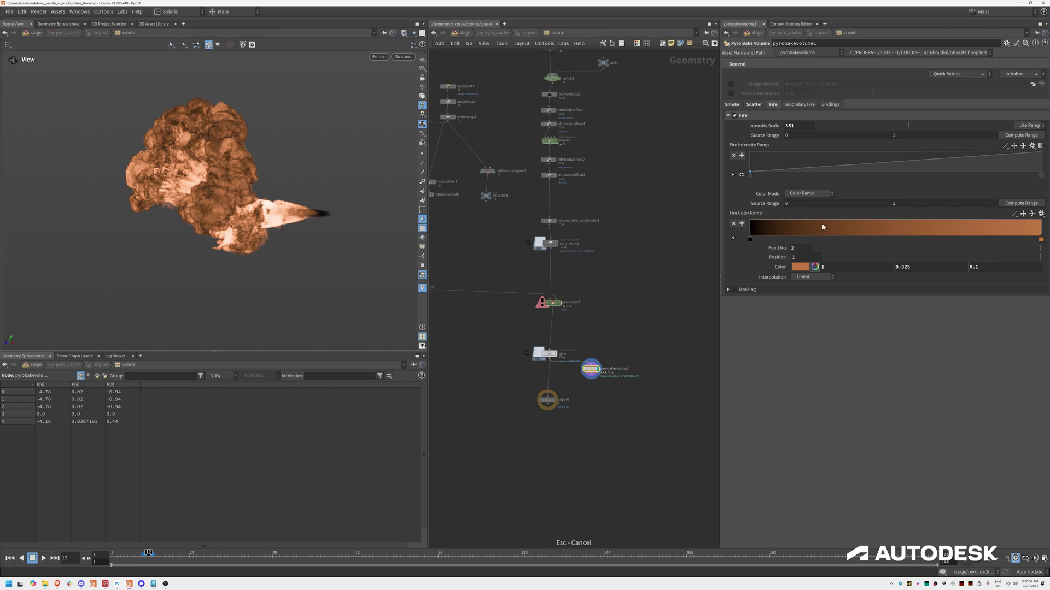
# Switch back to Maya and set the emission mode of aiStandardVolume2 to blackbody.
pyautogui.moveTo(153, 584)
pyautogui.click(156, 558)
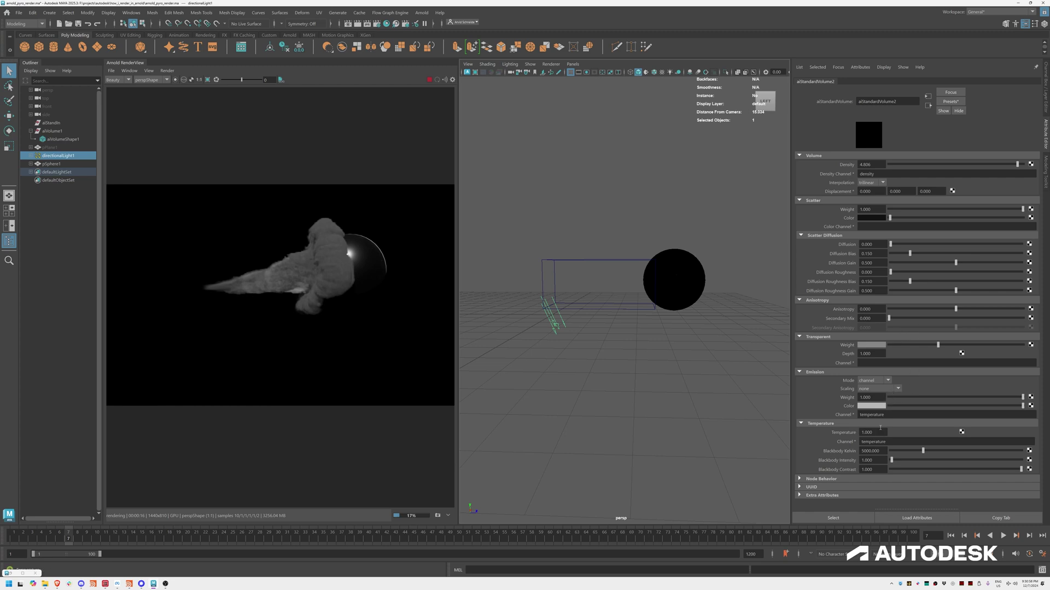
pyautogui.click(874, 380)
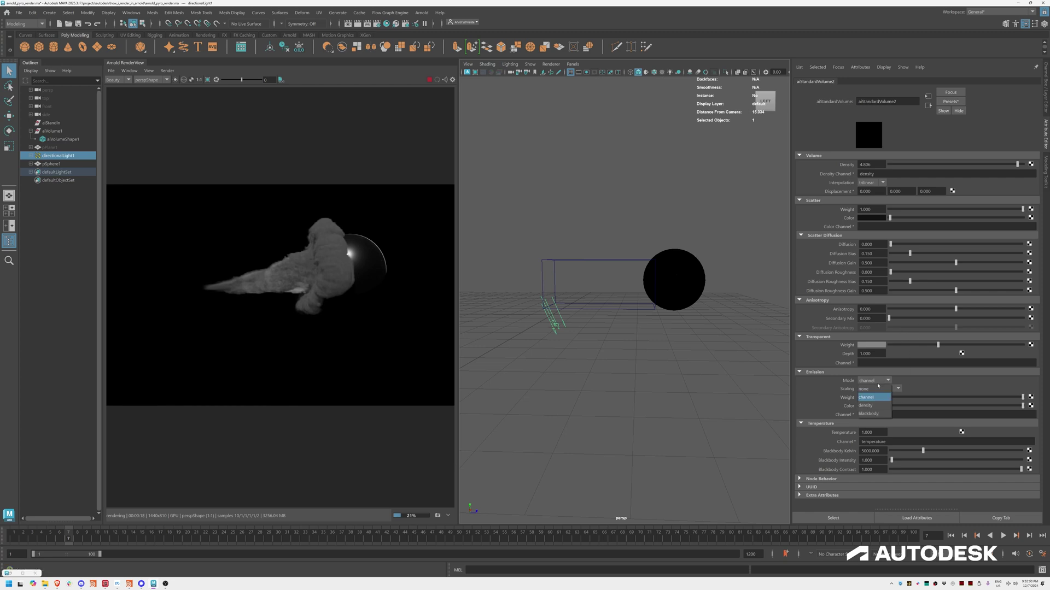
pyautogui.click(873, 412)
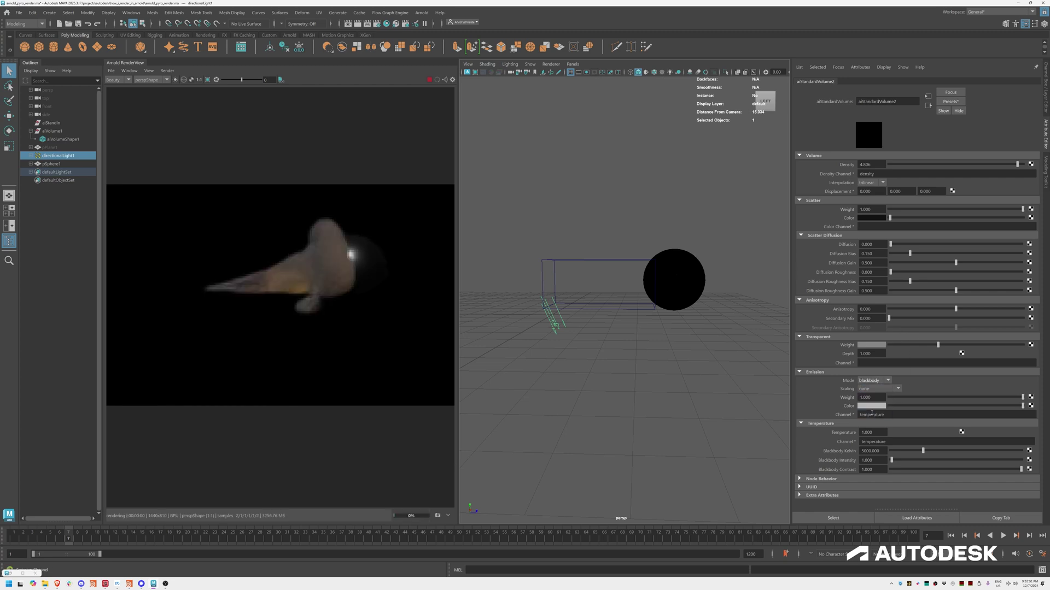
# Set the emission scaling of aiStandardVolume2 to thermodynamic and check the explosion at frame 10.
pyautogui.click(885, 389)
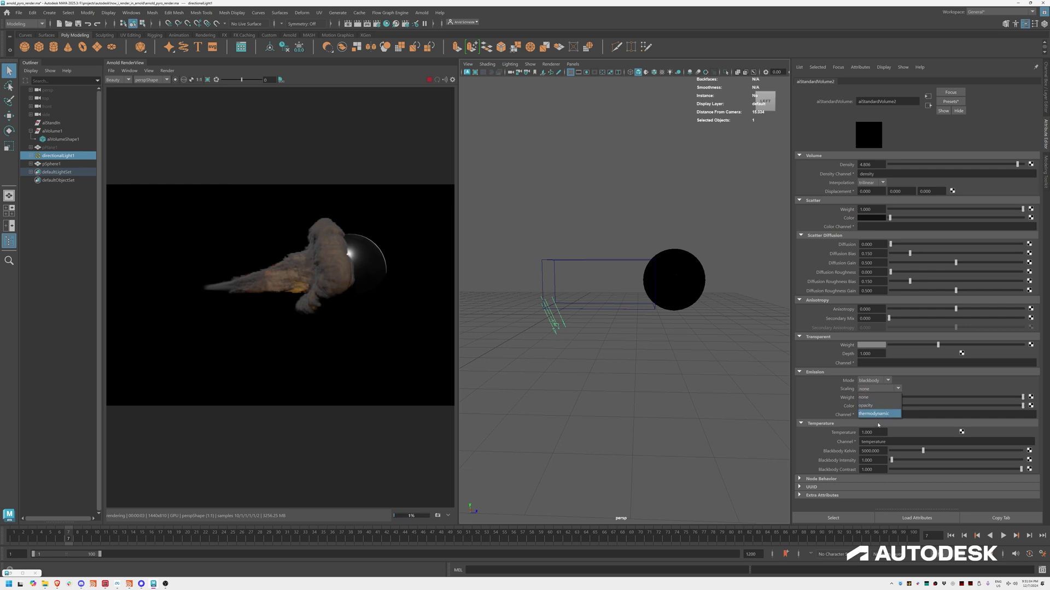
pyautogui.click(883, 414)
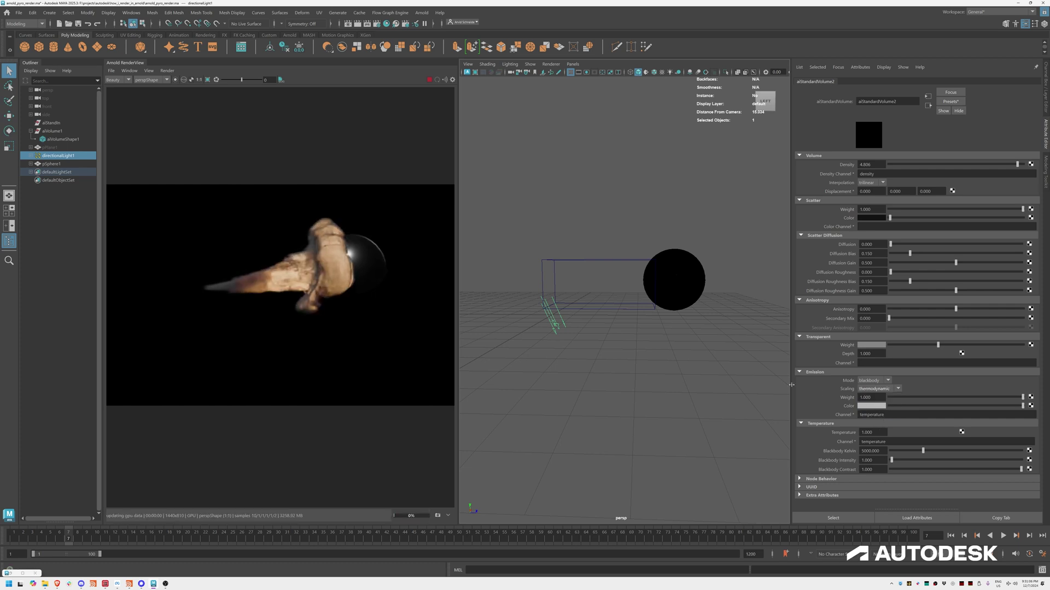
pyautogui.keyDown('alt'); pyautogui.moveTo(645, 339); pyautogui.dragTo(617, 319); pyautogui.keyUp('alt')
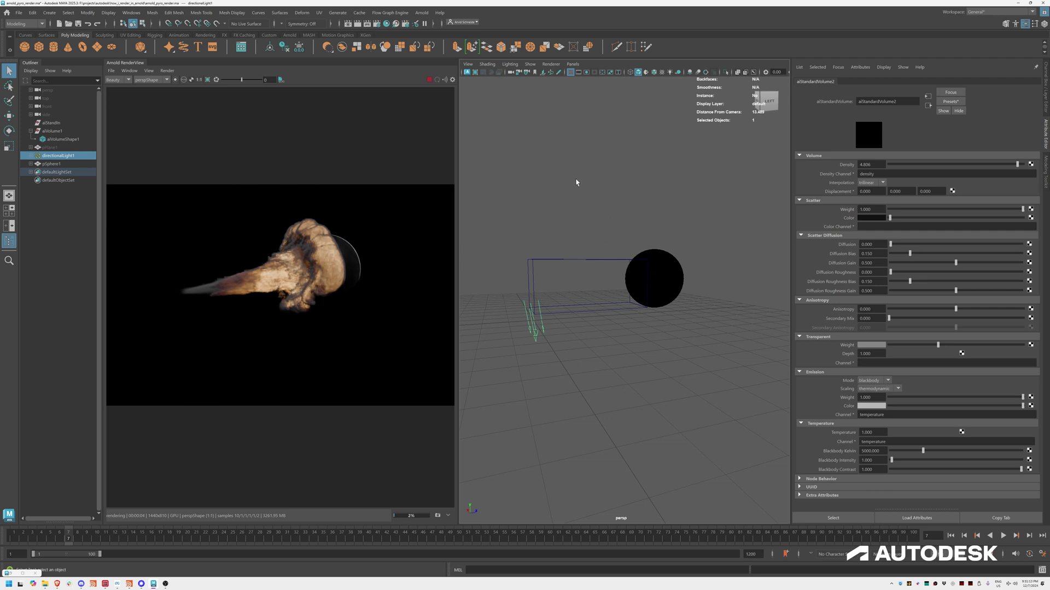
pyautogui.keyDown('alt'); pyautogui.moveTo(616, 263); pyautogui.dragTo(624, 349); pyautogui.keyUp('alt')
pyautogui.moveTo(44, 543); pyautogui.dragTo(106, 542)
pyautogui.click(106, 542)
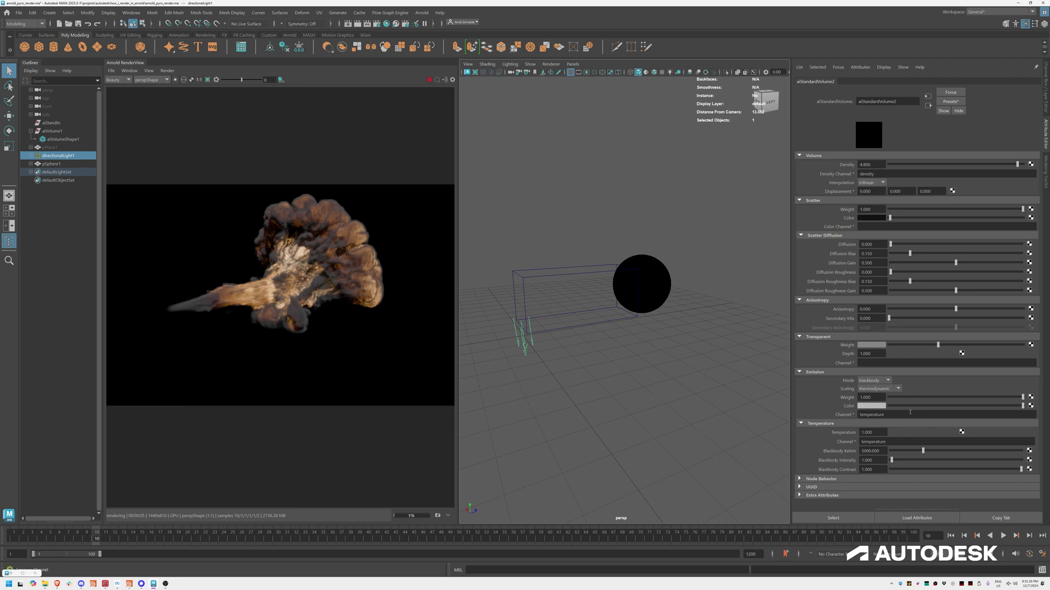
# Try an emission weight of 10, then raise it to 20 and check the fire from several angles.
pyautogui.moveTo(879, 397); pyautogui.dragTo(847, 391)
pyautogui.write('10')
pyautogui.press('Return')
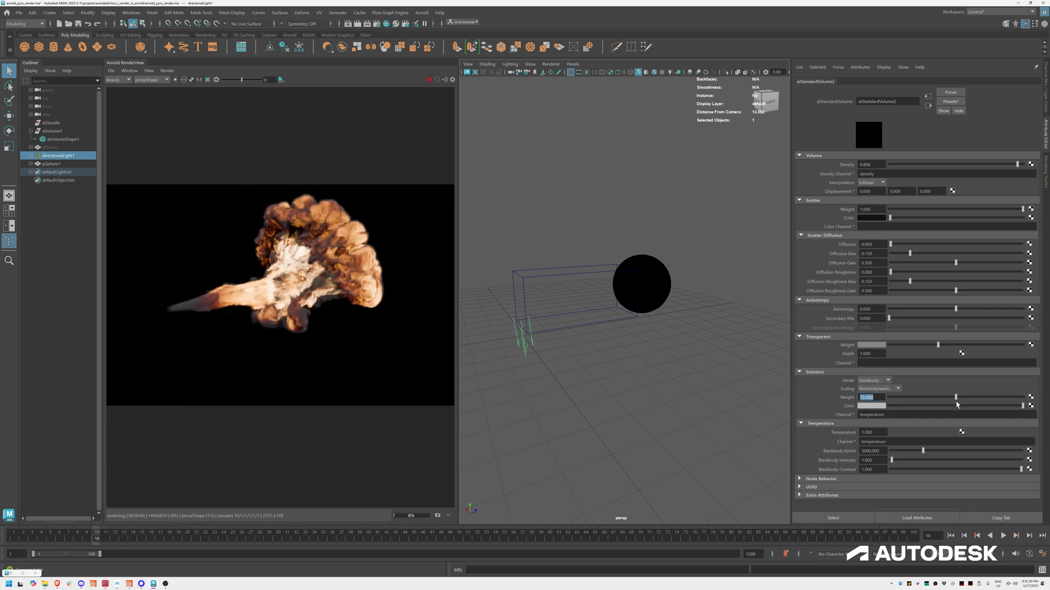
pyautogui.moveTo(957, 404); pyautogui.dragTo(1030, 406)
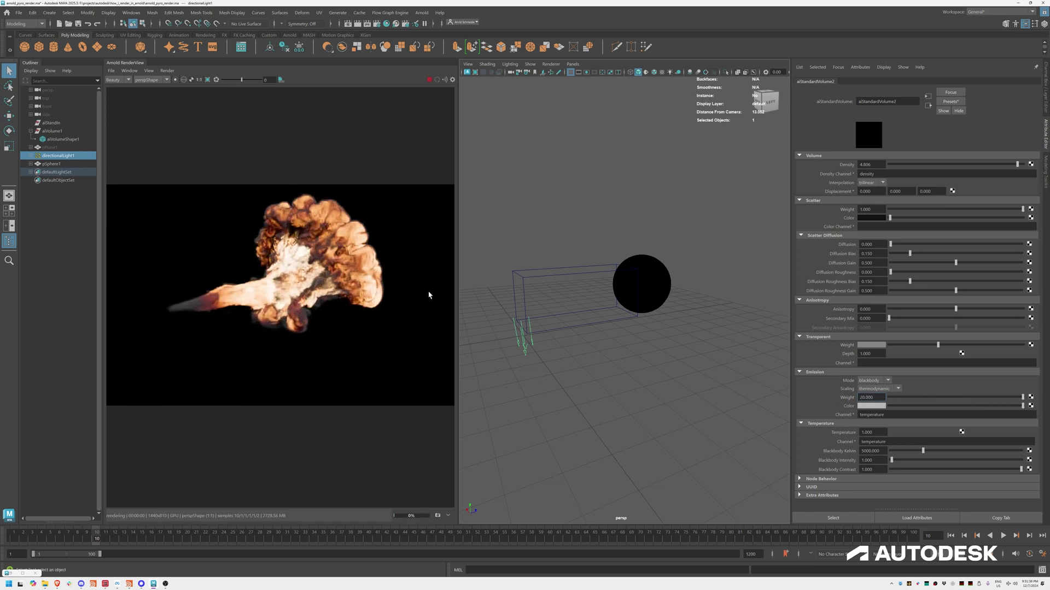
pyautogui.keyDown('alt'); pyautogui.moveTo(606, 303); pyautogui.dragTo(593, 298); pyautogui.keyUp('alt')
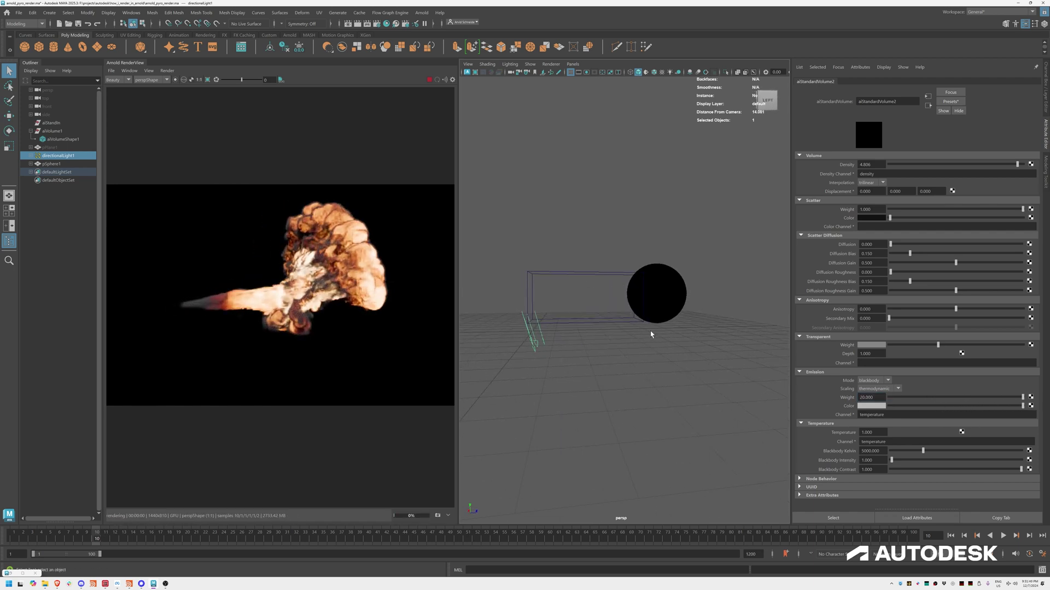
pyautogui.keyDown('alt'); pyautogui.moveTo(627, 340); pyautogui.dragTo(691, 281); pyautogui.keyUp('alt')
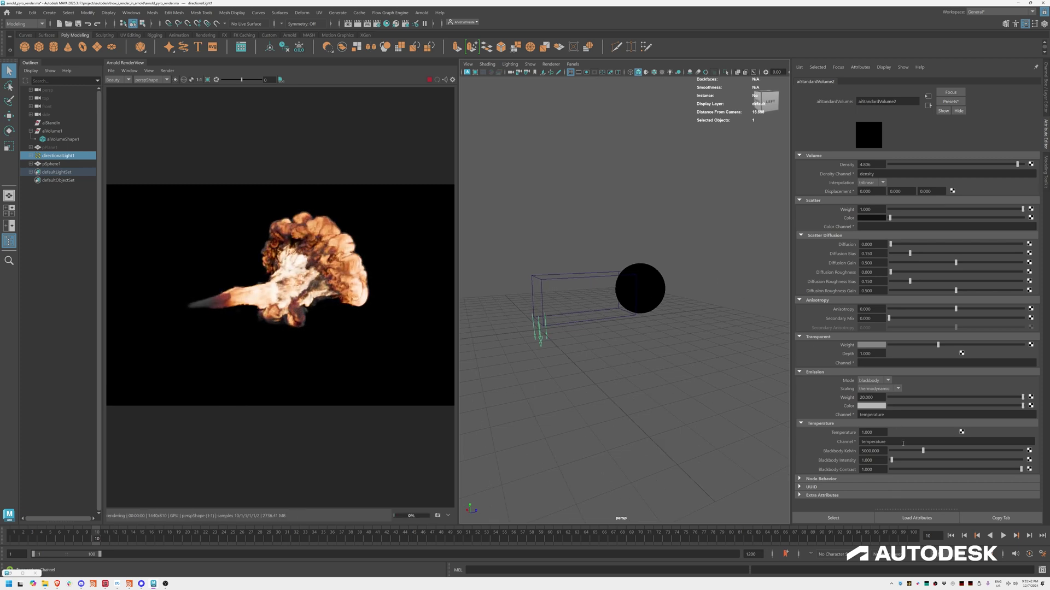
# Set the blackbody kelvin to about 5314 and lower the blackbody contrast to about 0.88.
pyautogui.moveTo(923, 451)
pyautogui.mouseDown()
pyautogui.moveTo(910, 452)
pyautogui.moveTo(925, 457)
pyautogui.mouseUp()
pyautogui.moveTo(1021, 474)
pyautogui.mouseDown()
pyautogui.moveTo(958, 473)
pyautogui.moveTo(1039, 471)
pyautogui.moveTo(882, 487)
pyautogui.moveTo(1005, 485)
pyautogui.mouseUp()
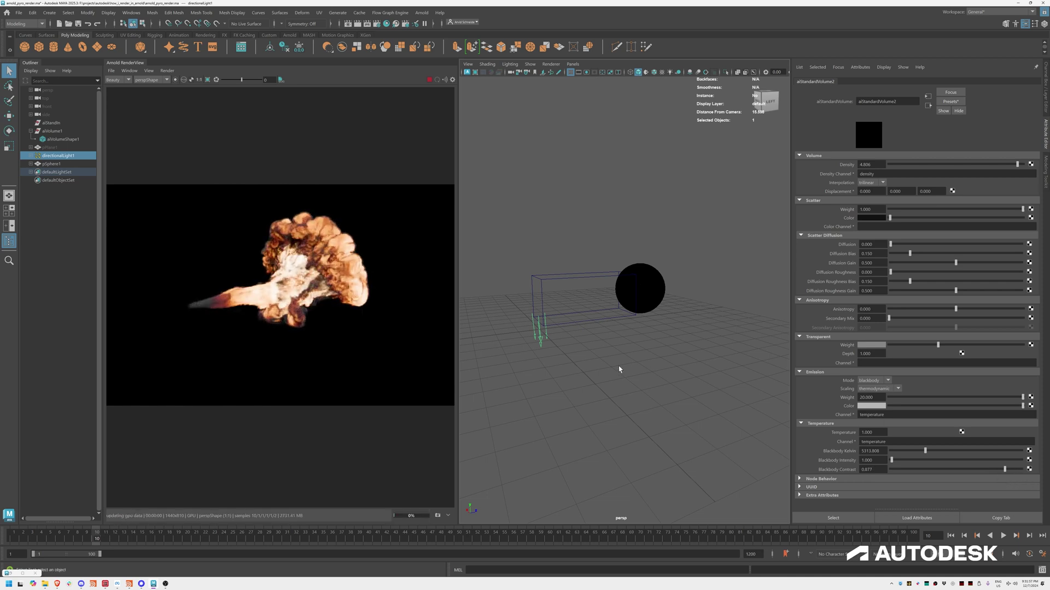
pyautogui.keyDown('alt'); pyautogui.moveTo(618, 366); pyautogui.dragTo(647, 361); pyautogui.keyUp('alt')
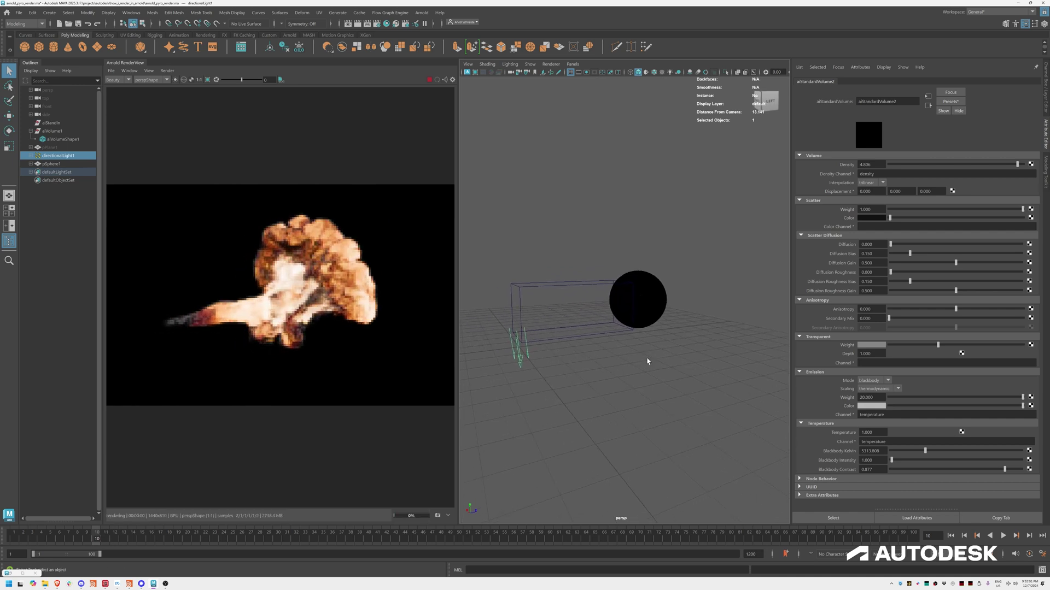
# Set the volume density to 10 and check the explosion at frames 14, 21 and 18.
pyautogui.moveTo(875, 164); pyautogui.dragTo(852, 176)
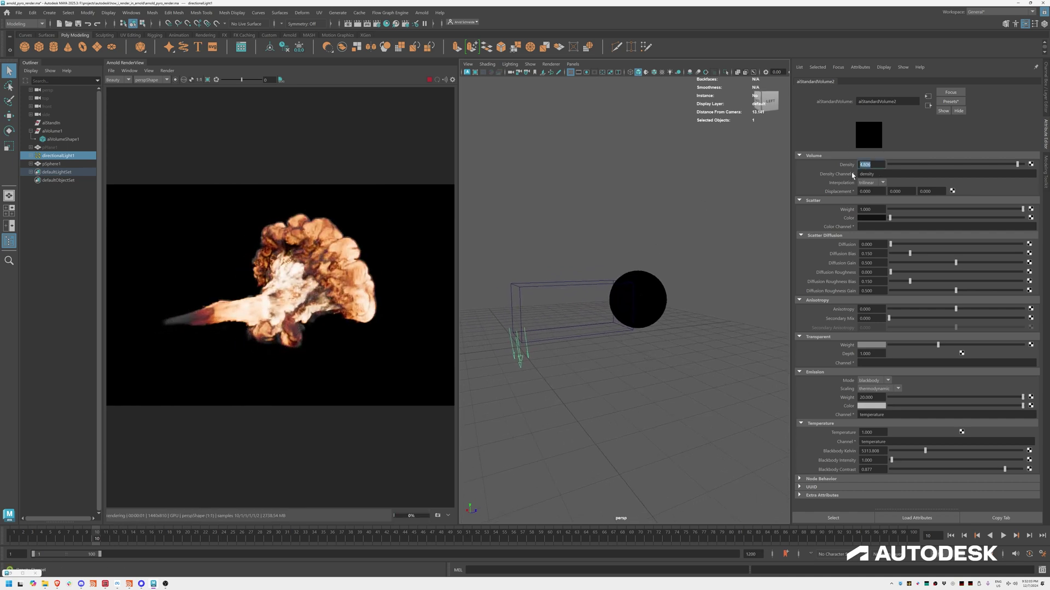
pyautogui.write('10')
pyautogui.press('Return')
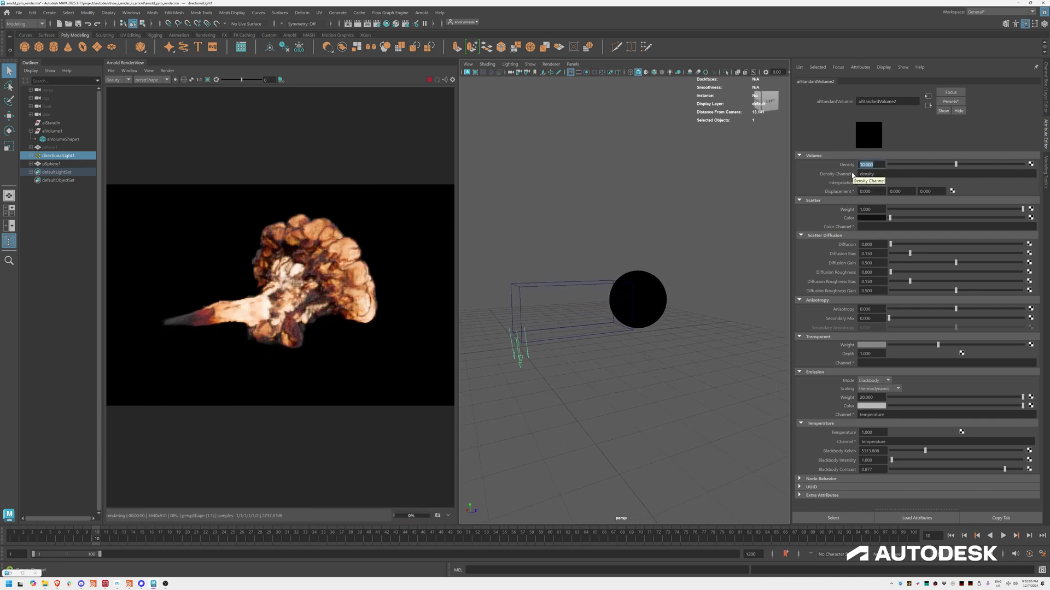
pyautogui.click(133, 539)
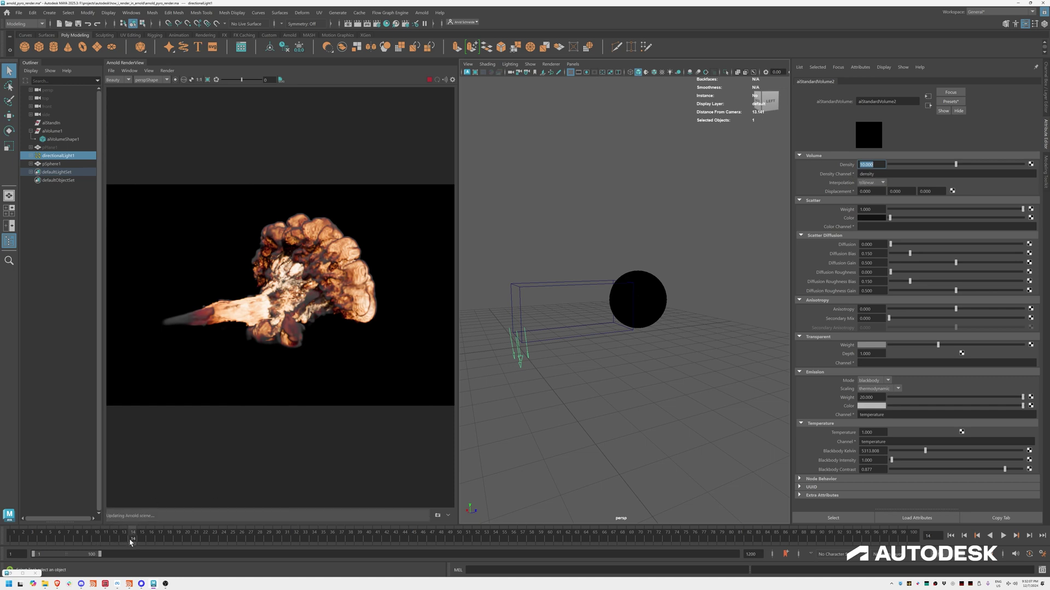
pyautogui.click(194, 539)
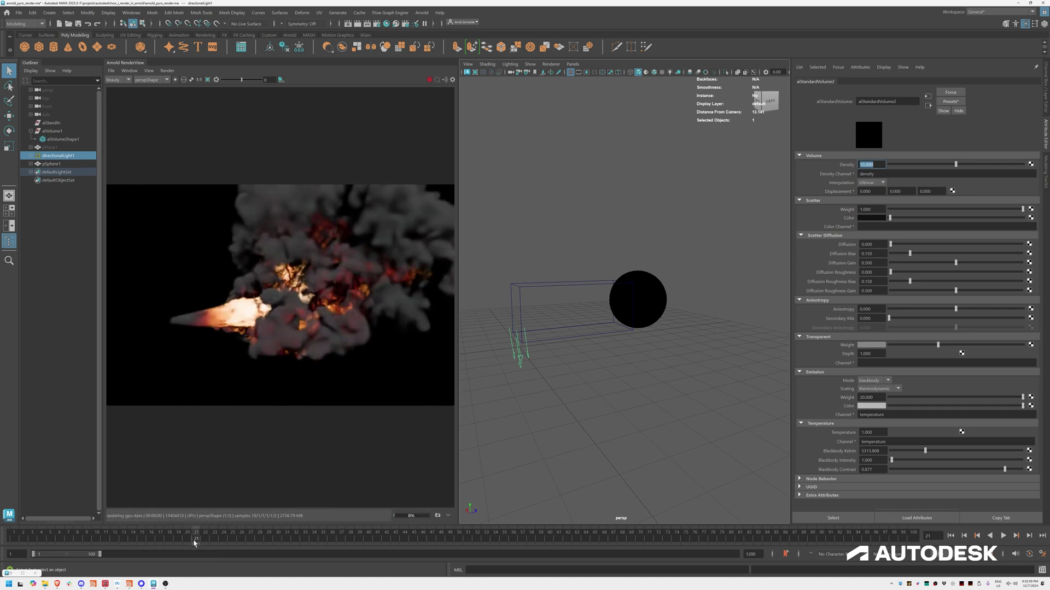
pyautogui.click(169, 542)
pyautogui.keyDown('alt'); pyautogui.moveTo(629, 306); pyautogui.dragTo(668, 305); pyautogui.keyUp('alt')
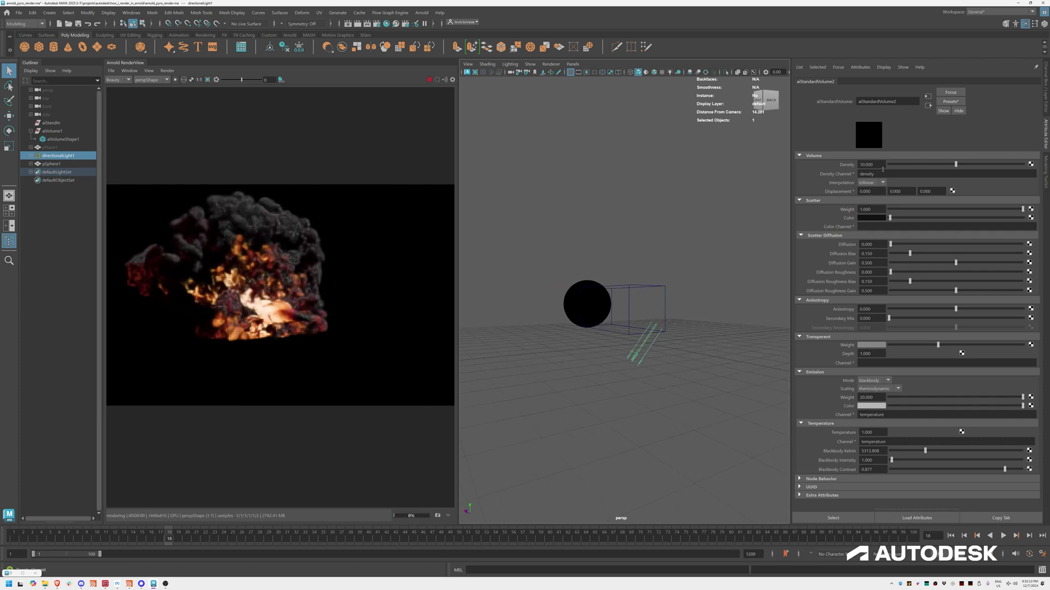
pyautogui.keyDown('alt'); pyautogui.moveTo(662, 249); pyautogui.dragTo(609, 260); pyautogui.keyUp('alt')
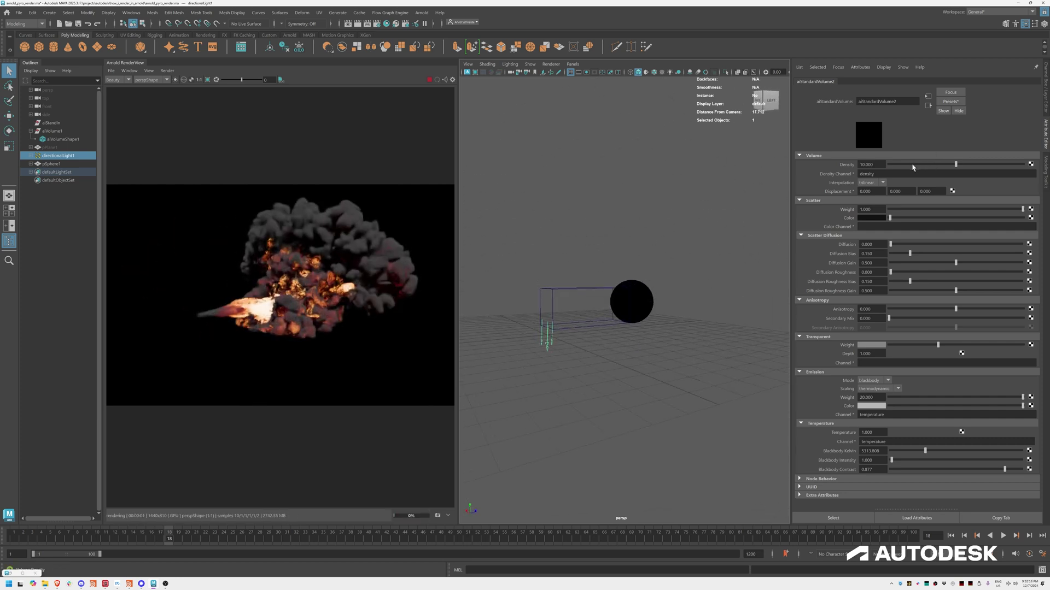
# Compare the explosion at a volume density of about 1.2 and of about 11.
pyautogui.moveTo(912, 167); pyautogui.dragTo(898, 169)
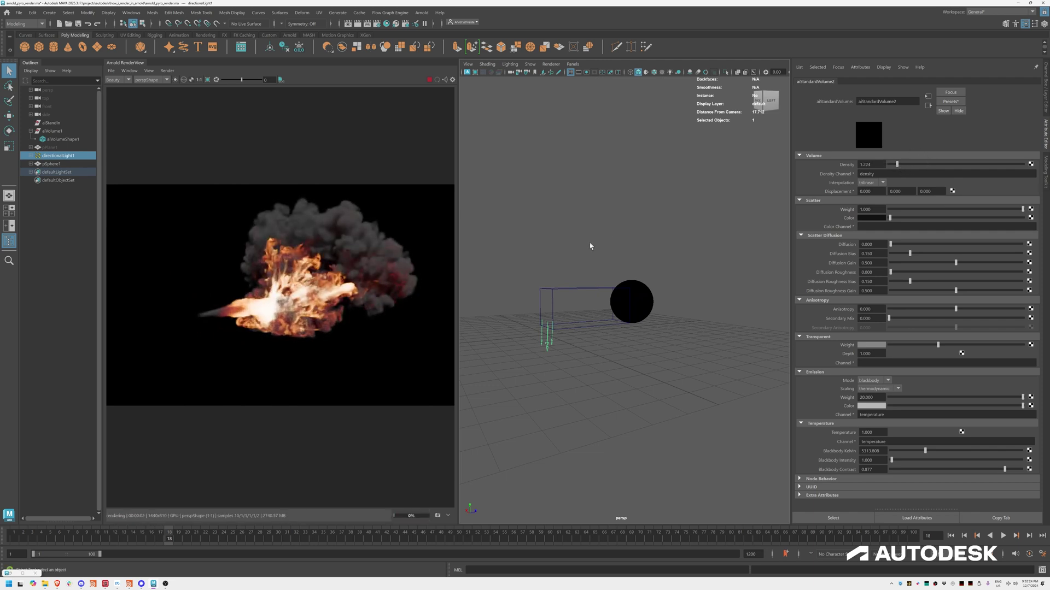
pyautogui.keyDown('alt'); pyautogui.moveTo(590, 247); pyautogui.dragTo(605, 253, button='middle'); pyautogui.keyUp('alt')
pyautogui.keyDown('alt'); pyautogui.moveTo(605, 253); pyautogui.dragTo(654, 270, button='right'); pyautogui.keyUp('alt')
pyautogui.keyDown('alt'); pyautogui.moveTo(654, 270); pyautogui.dragTo(658, 261); pyautogui.keyUp('alt')
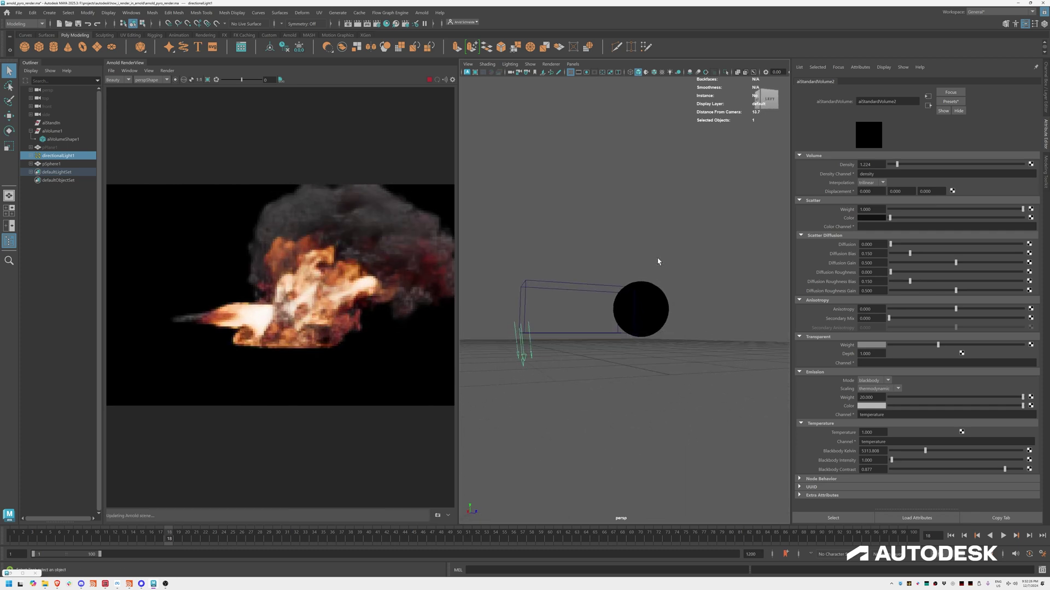
pyautogui.moveTo(897, 165); pyautogui.dragTo(962, 169)
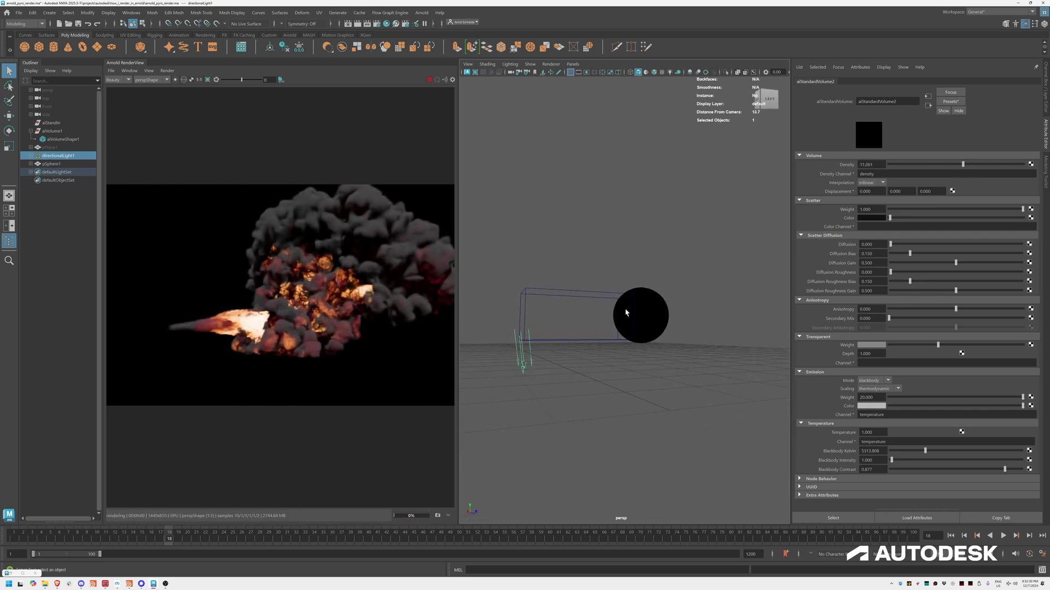
pyautogui.keyDown('alt'); pyautogui.moveTo(652, 267); pyautogui.dragTo(658, 293); pyautogui.keyUp('alt')
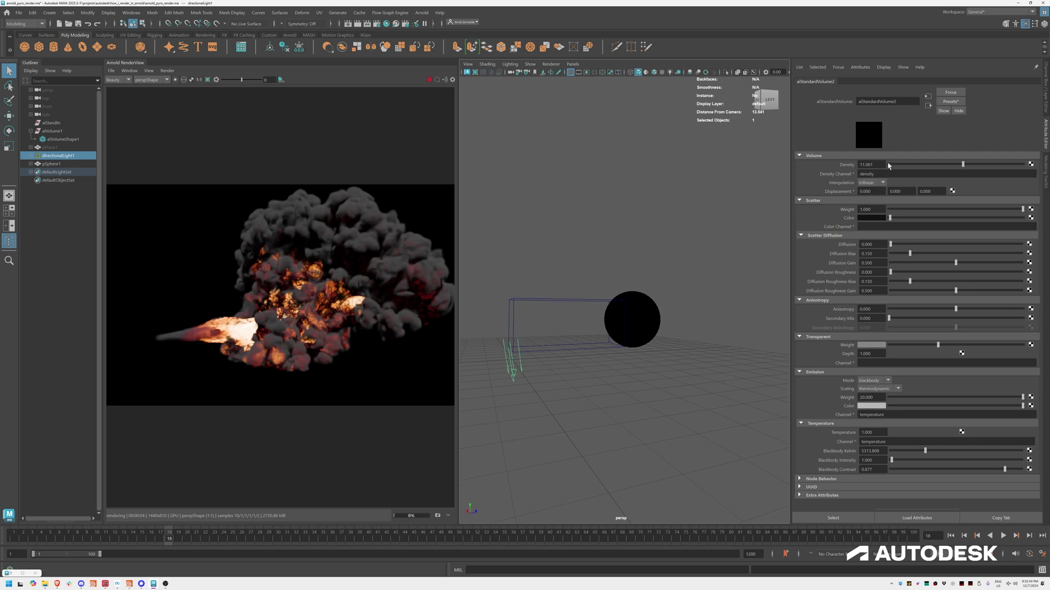
# Set the Arnold volume ray depth to 1 in the render settings.
pyautogui.click(875, 245)
pyautogui.click(376, 25)
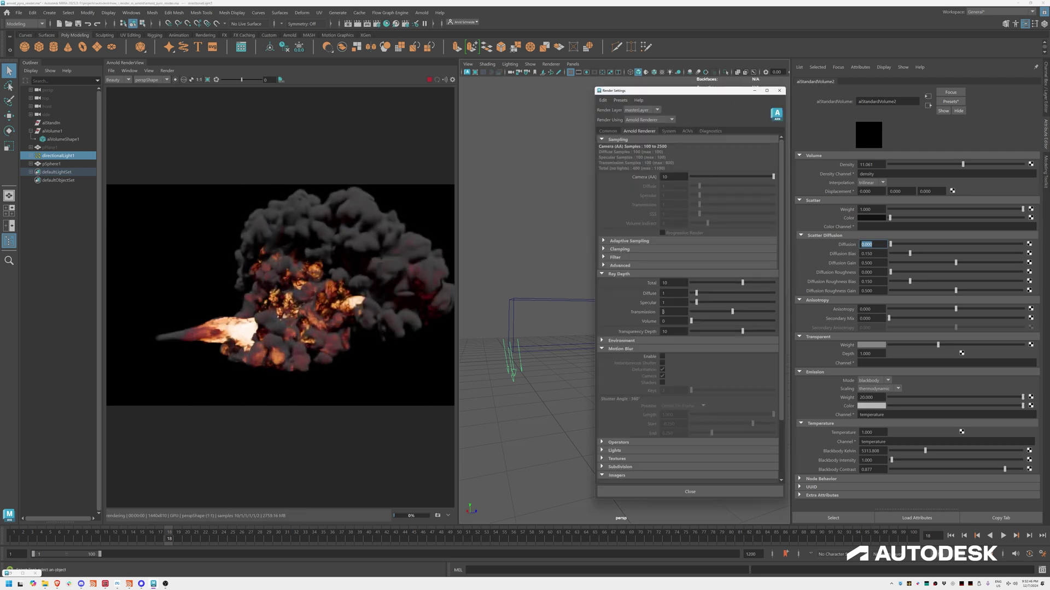
pyautogui.click(664, 321)
pyautogui.click(674, 312)
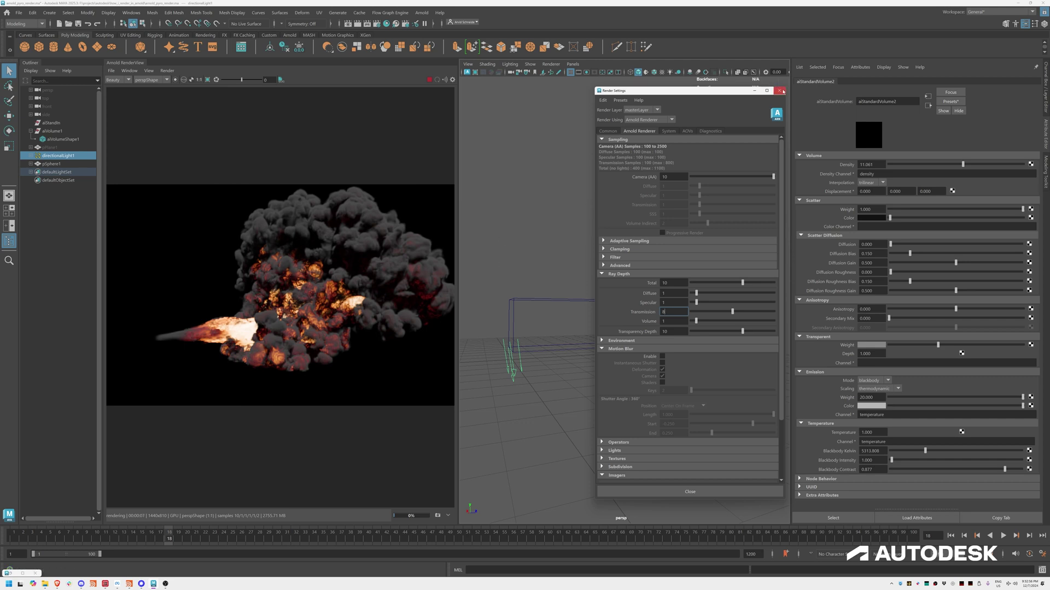
pyautogui.click(779, 91)
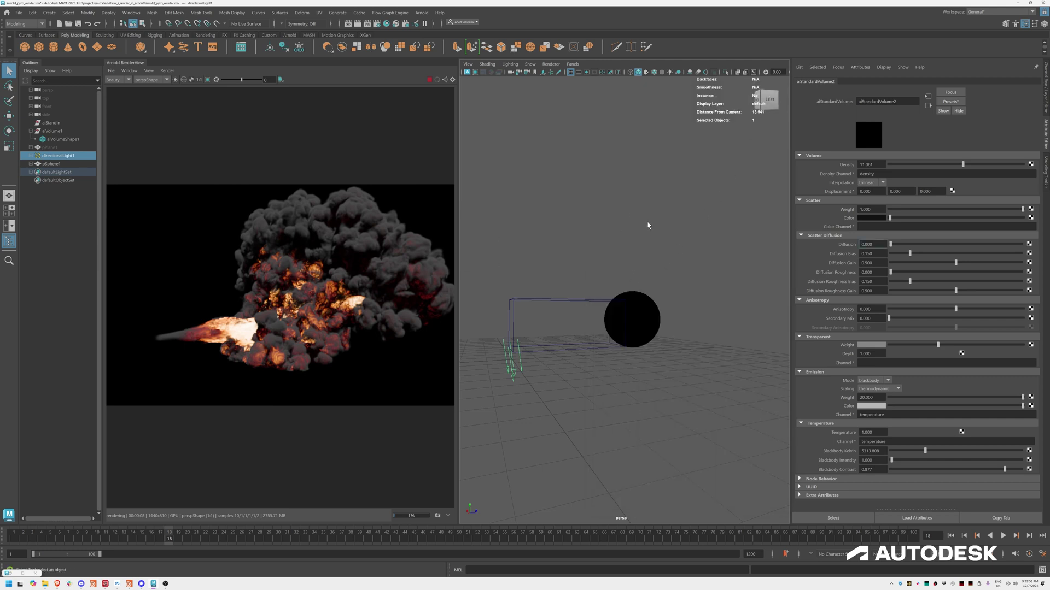
# Raise the scatter diffusion to 0.45, try a mid-grey scatter color and settle on a very dark grey.
pyautogui.moveTo(890, 244); pyautogui.dragTo(949, 244)
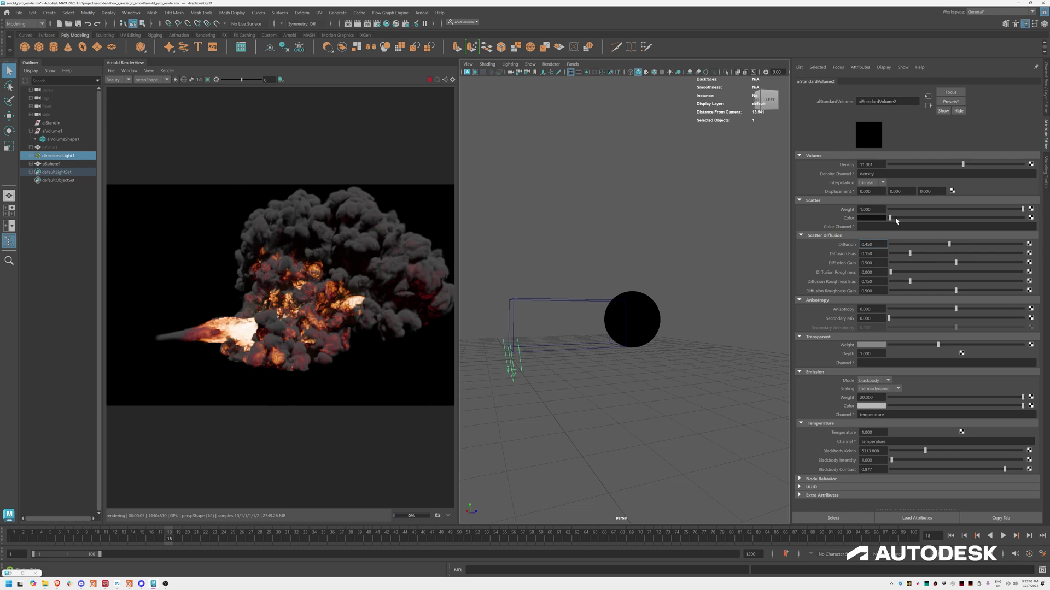
pyautogui.moveTo(897, 218); pyautogui.dragTo(930, 218)
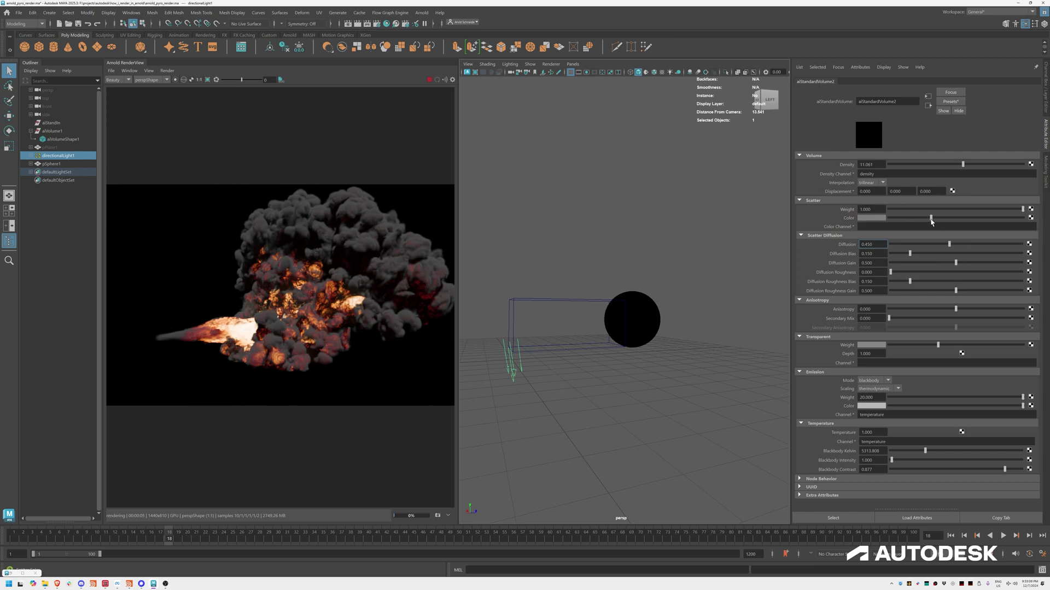
pyautogui.click(896, 219)
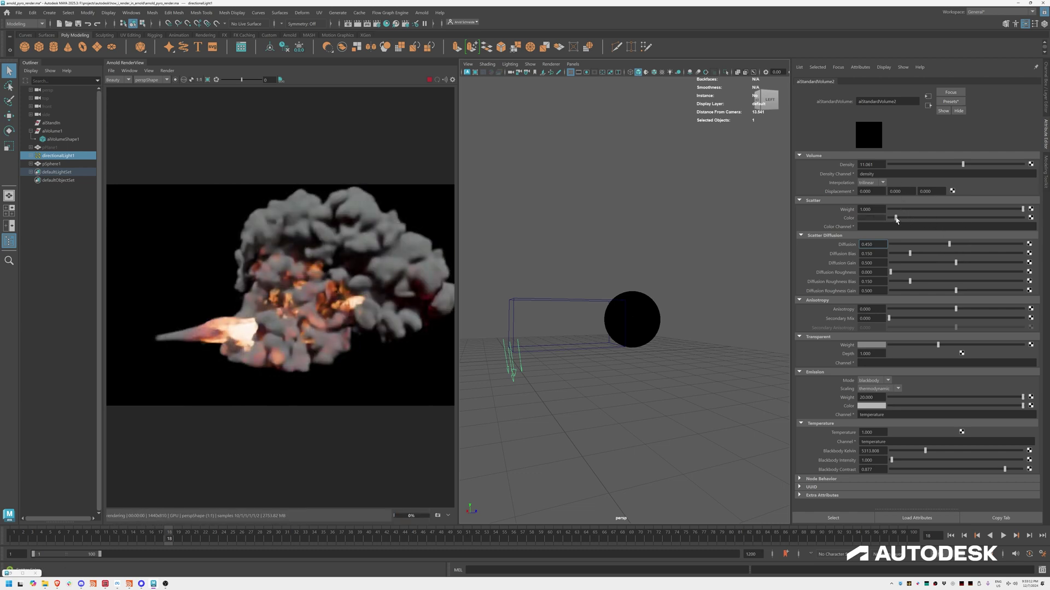
# Set the volume density of aiStandardVolume2 to 5.
pyautogui.moveTo(874, 164); pyautogui.dragTo(828, 172)
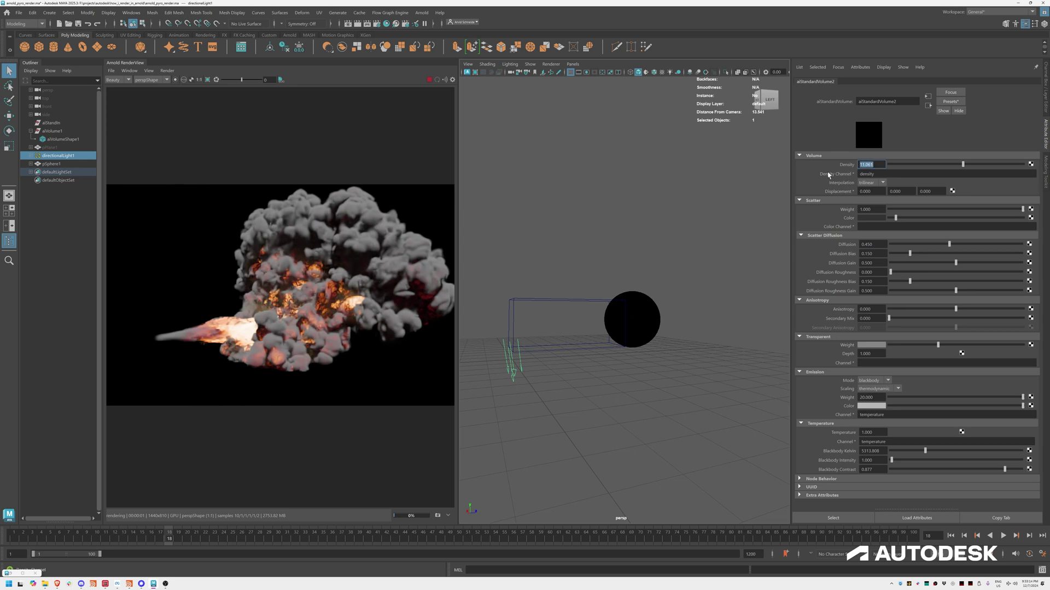
pyautogui.write('5')
pyautogui.press('Return')
# Darken the scatter color to near black and lower the diffusion gain to about 0.48.
pyautogui.click(880, 218)
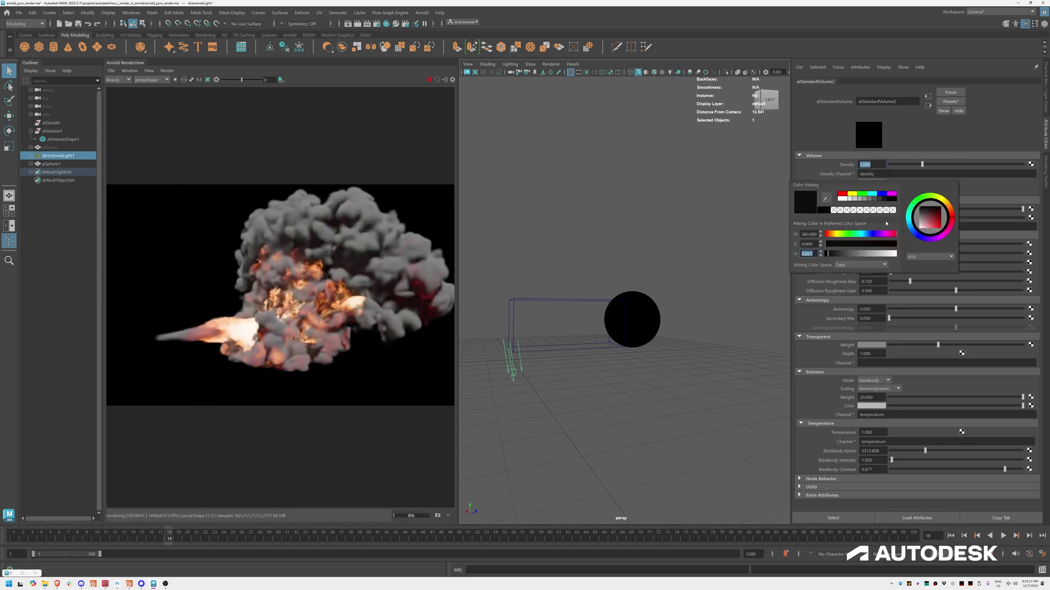
pyautogui.moveTo(806, 254); pyautogui.dragTo(815, 254)
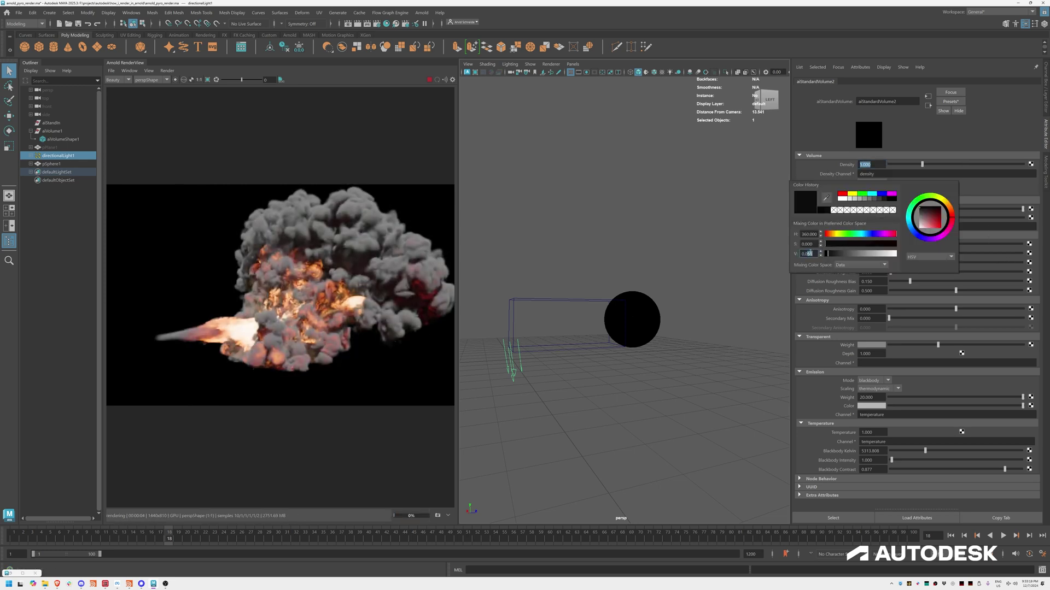
pyautogui.write('1')
pyautogui.press('Return')
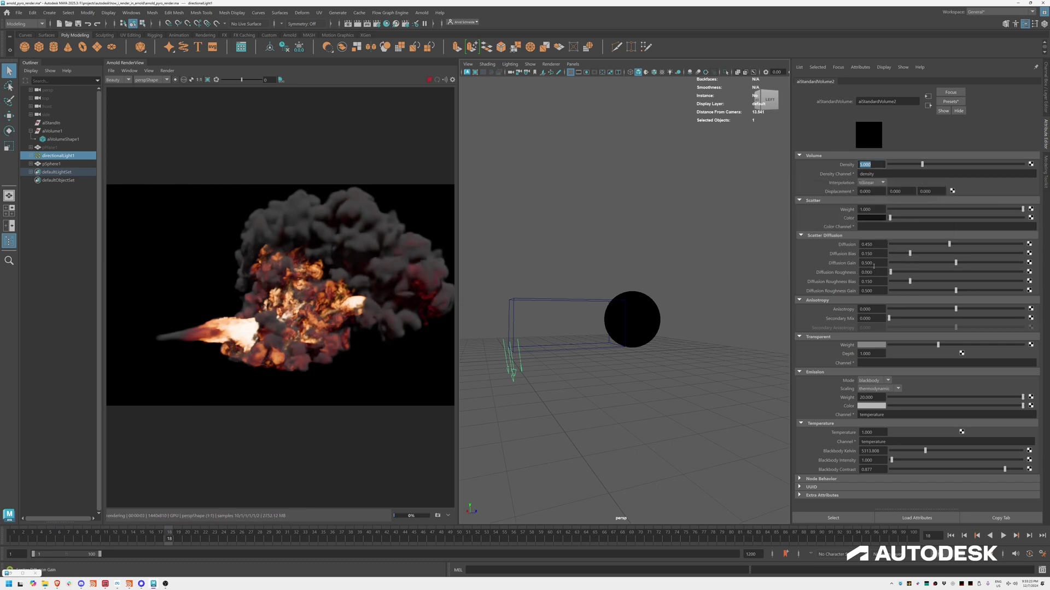
pyautogui.moveTo(955, 263)
pyautogui.mouseDown()
pyautogui.moveTo(968, 262)
pyautogui.moveTo(953, 263)
pyautogui.mouseUp()
pyautogui.keyDown('alt'); pyautogui.moveTo(642, 311); pyautogui.dragTo(647, 302); pyautogui.keyUp('alt')
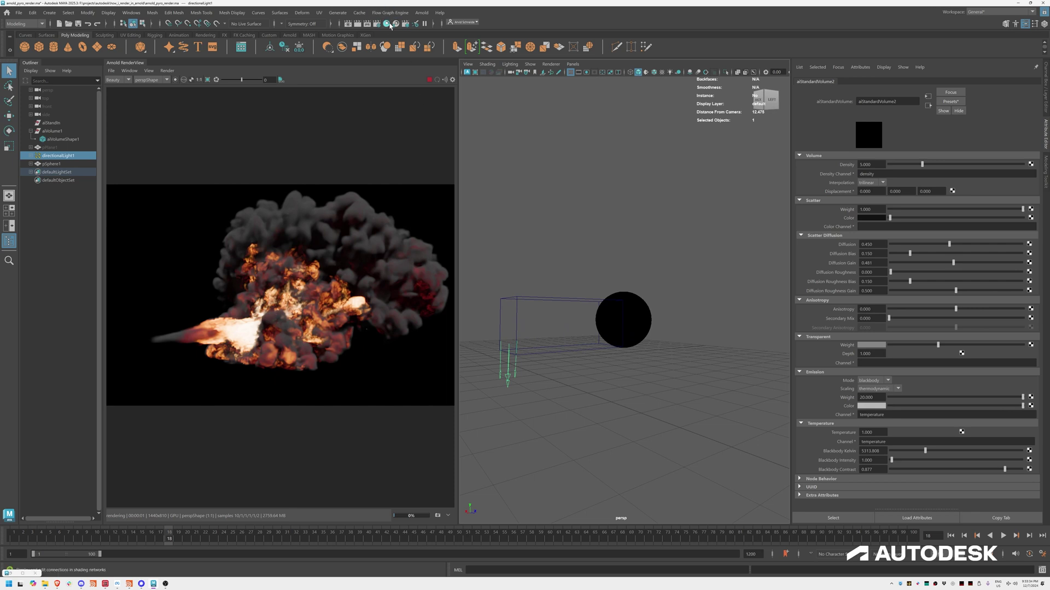
# Turn off the Ignore Motion override, enable Arnold motion blur and inspect the blurred flames up close.
pyautogui.click(380, 26)
pyautogui.click(709, 132)
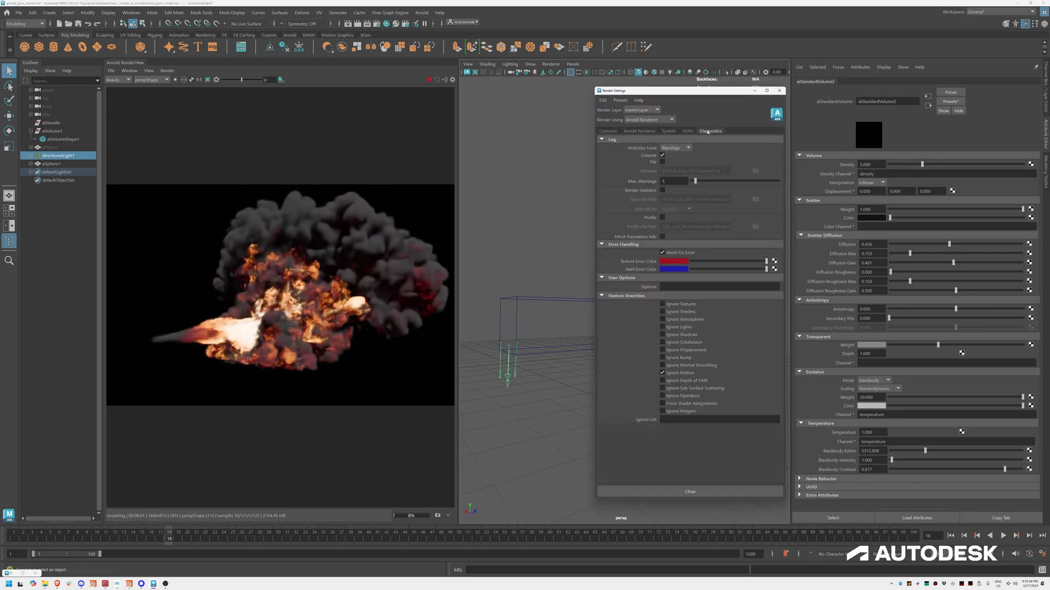
pyautogui.click(662, 373)
pyautogui.click(634, 131)
pyautogui.click(662, 357)
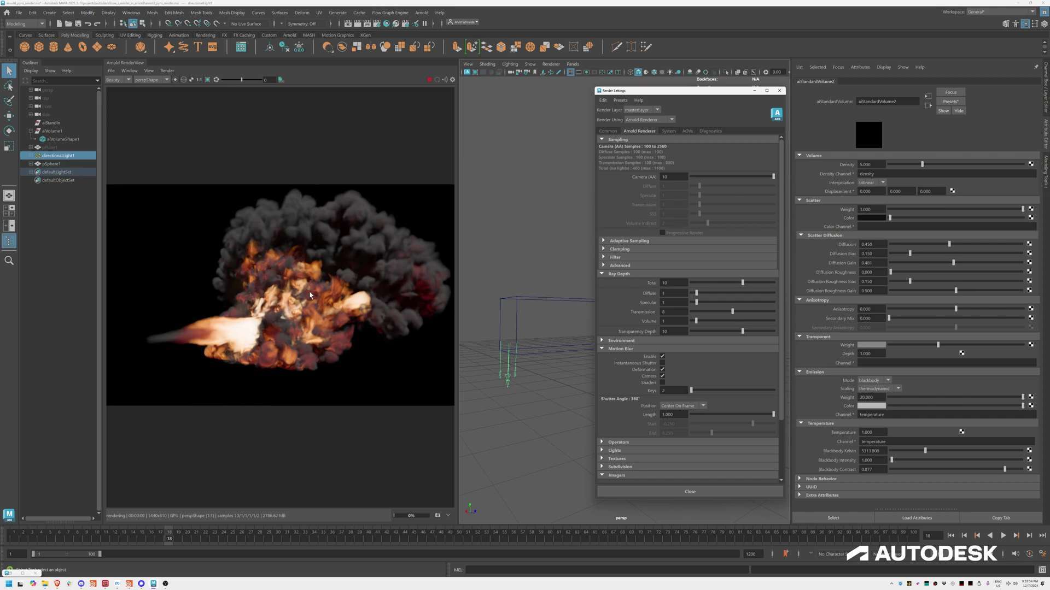
pyautogui.scroll(4, 306, 297)
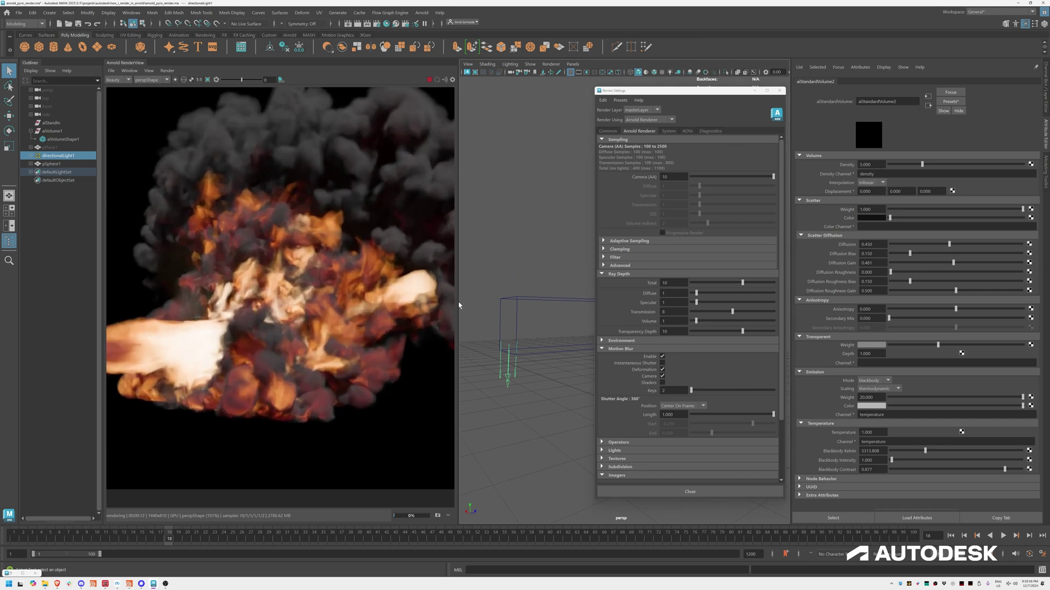
pyautogui.scroll(-3, 170, 356)
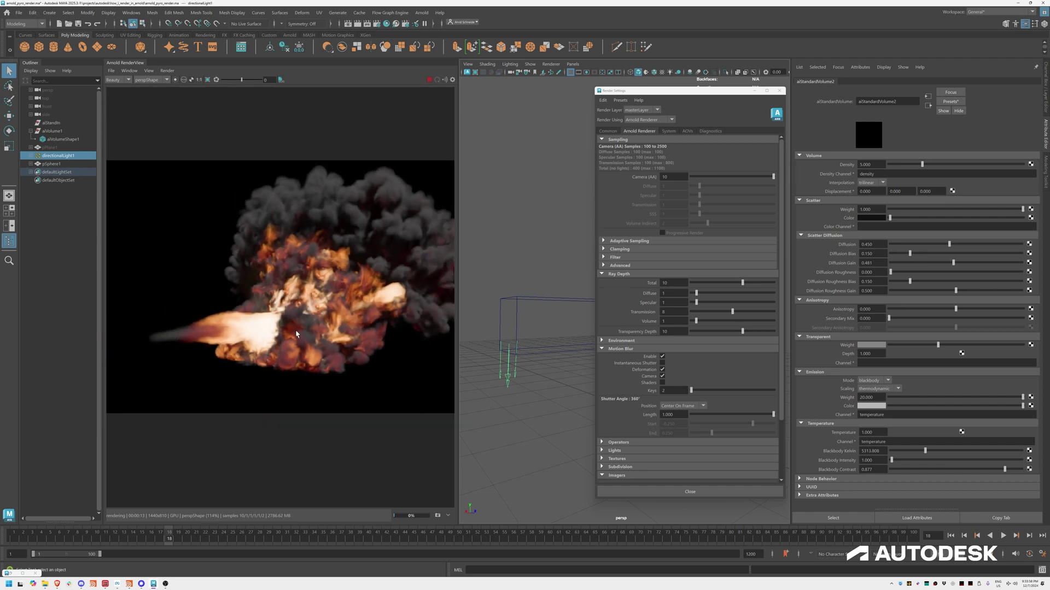
# Close the render settings, select the explosion volume and try a velocity scale of 10 for exaggerated motion blur.
pyautogui.click(779, 91)
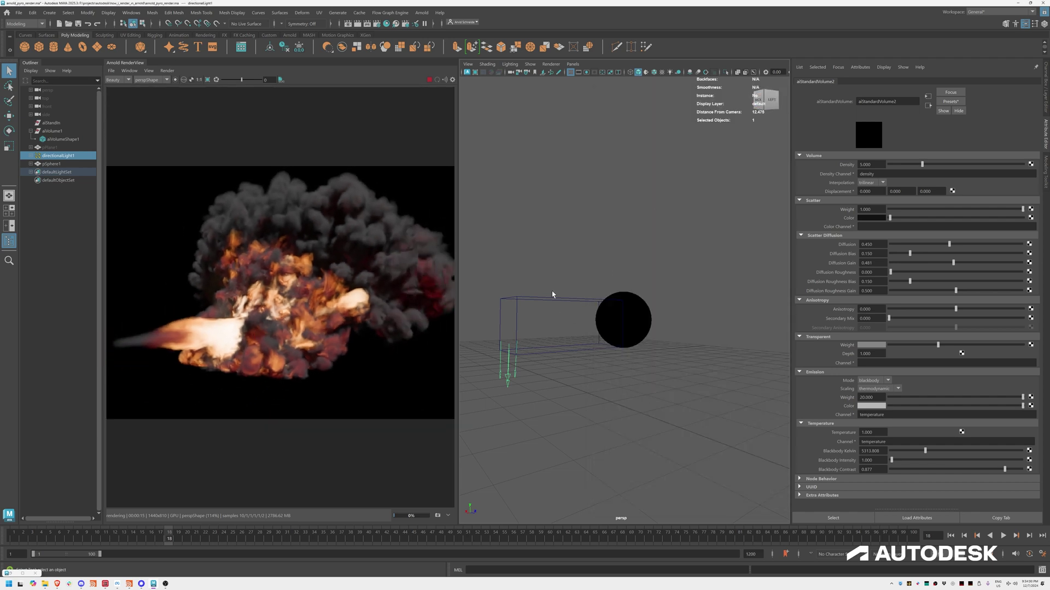
pyautogui.click(561, 310)
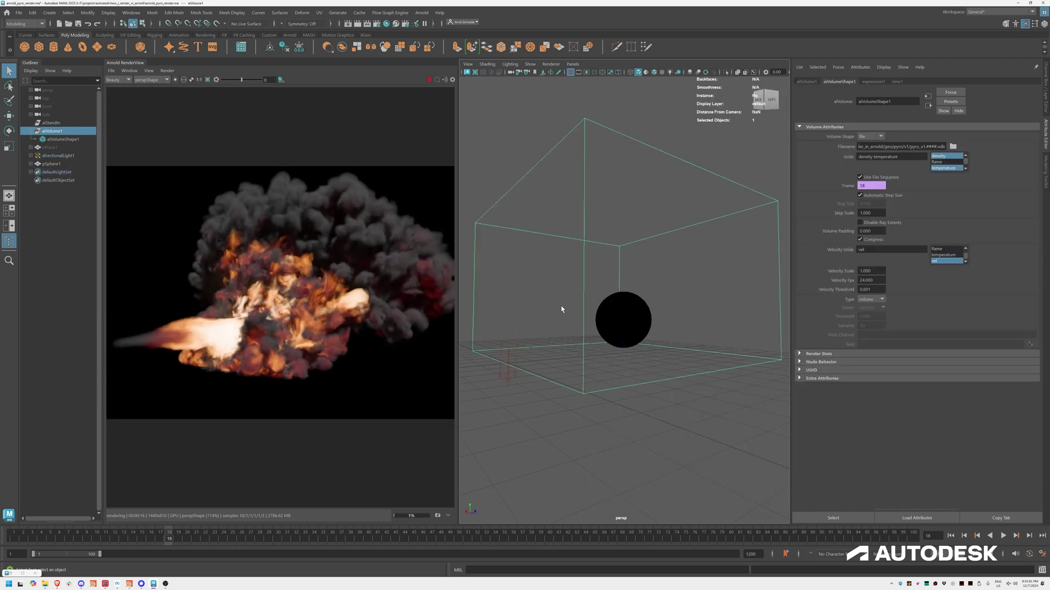
pyautogui.click(869, 271)
pyautogui.write('10')
pyautogui.press('Return')
pyautogui.click(540, 405)
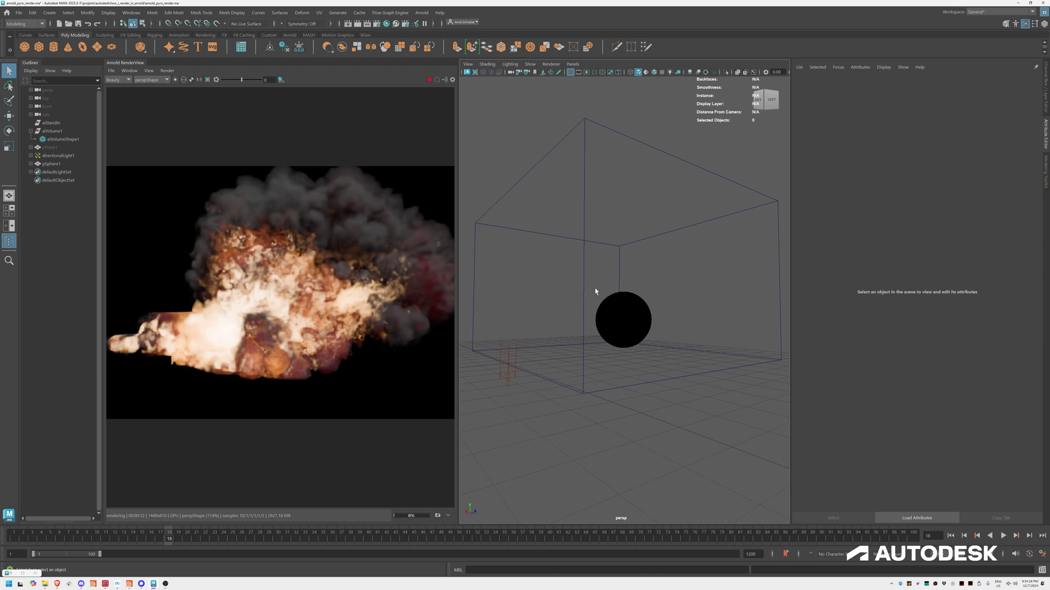
# Reselect the explosion volume and reduce its velocity scale to bring the motion blur back to a natural amount.
pyautogui.click(644, 224)
pyautogui.doubleClick(871, 271)
pyautogui.write('10.000')
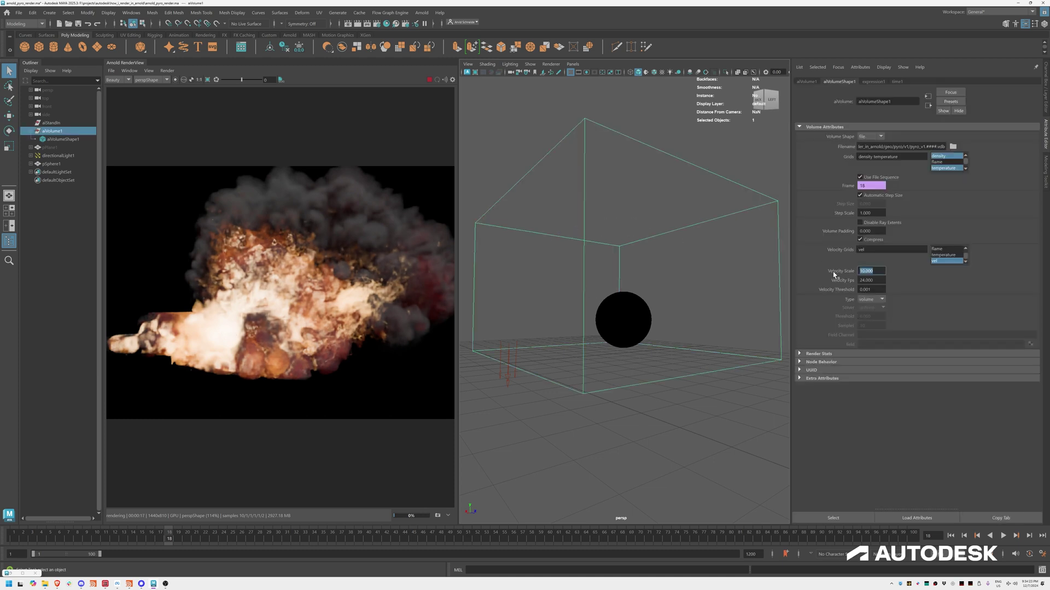
pyautogui.press('Return')
pyautogui.click(555, 448)
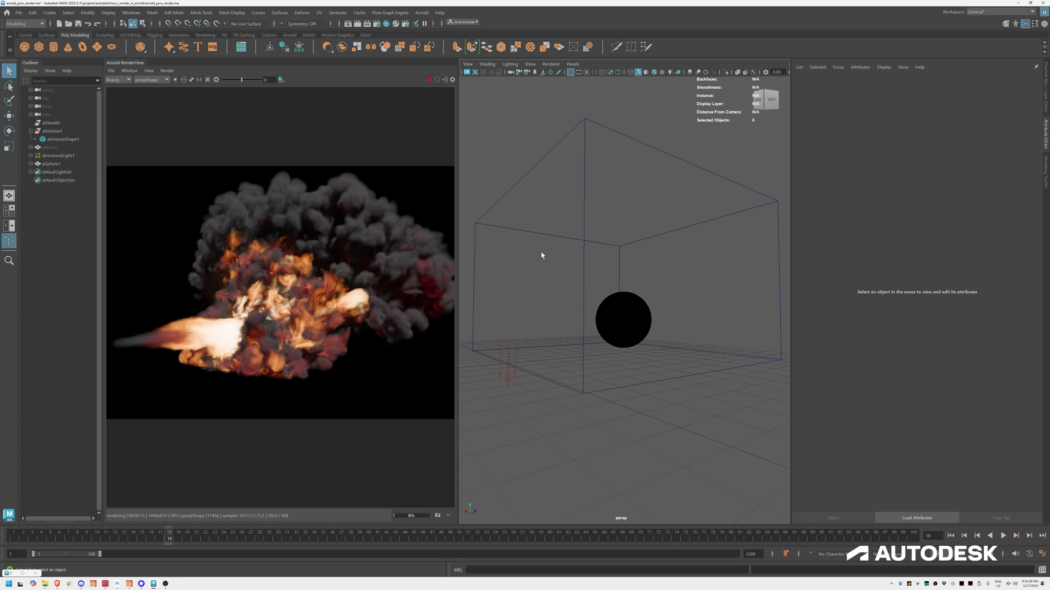
# Play the cached explosion sequence from around frame 4 with the whole volume bounding box in view.
pyautogui.moveTo(589, 309)
pyautogui.keyDown('alt'); pyautogui.mouseDown()
pyautogui.moveTo(626, 303)
pyautogui.moveTo(574, 312)
pyautogui.moveTo(605, 310)
pyautogui.moveTo(590, 307)
pyautogui.mouseUp(); pyautogui.keyUp('alt')
pyautogui.click(42, 536)
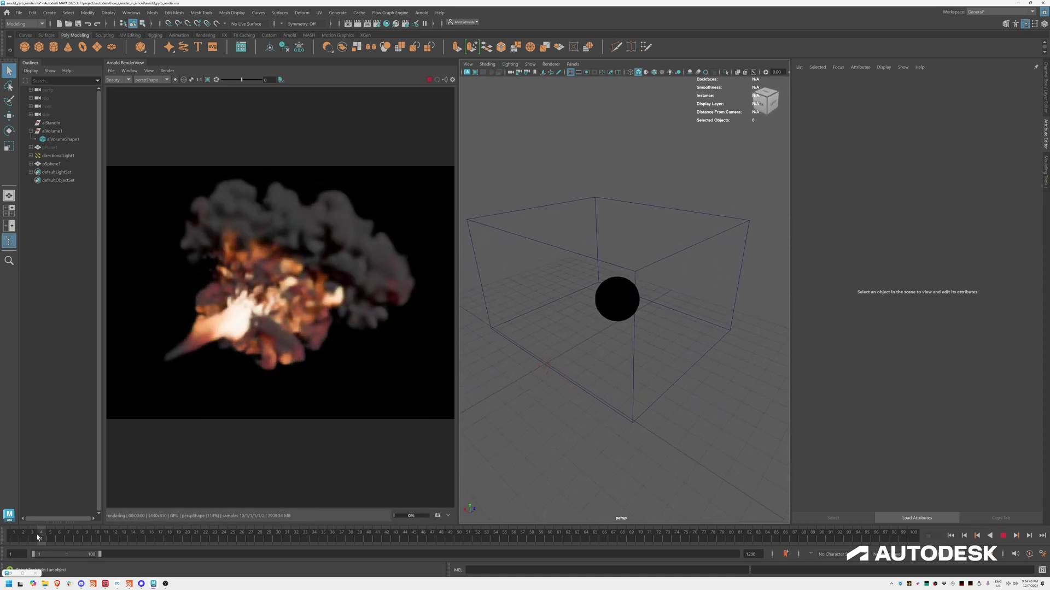